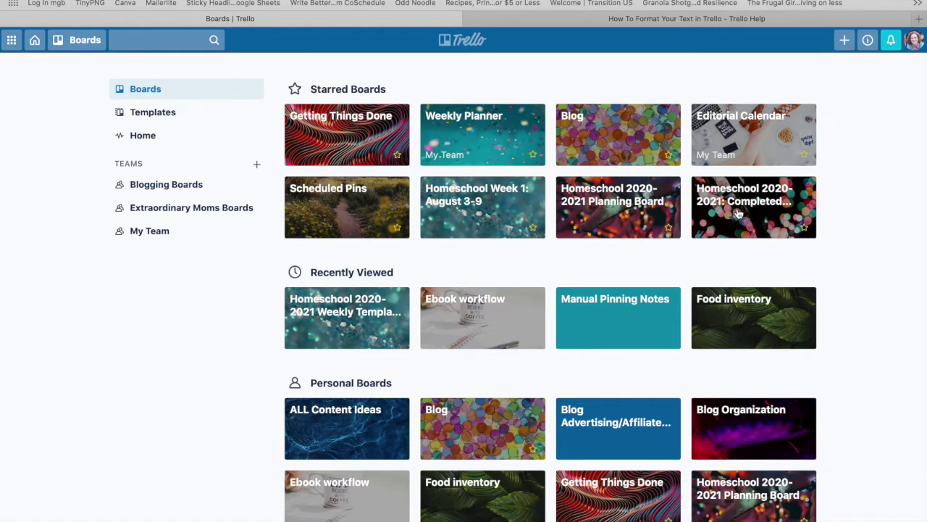
- Open the "Homeschool Week 1: August 3-9" board and look through its lists from To-Do to Completed
{"action": "left_click", "coordinate": [478, 210]}
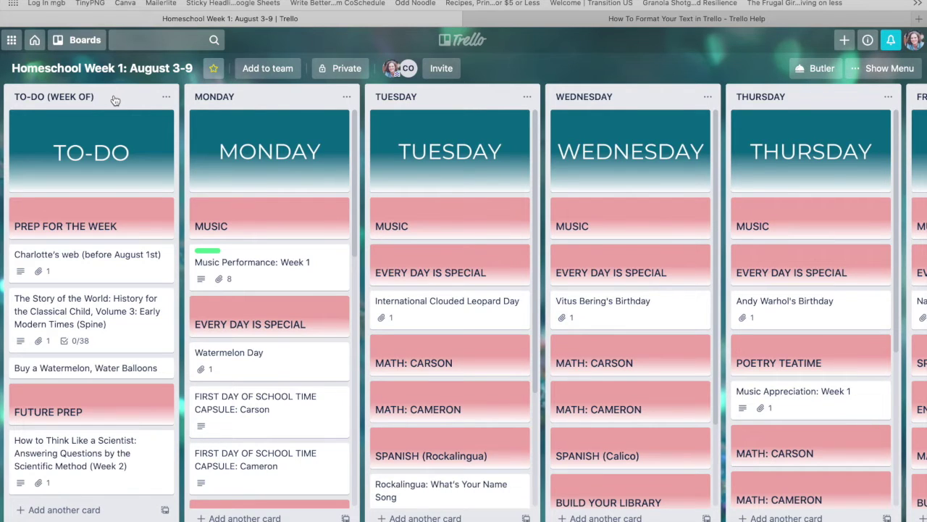
{"action": "scroll", "coordinate": [114, 99], "scroll_direction": "right", "scroll_amount": 10}
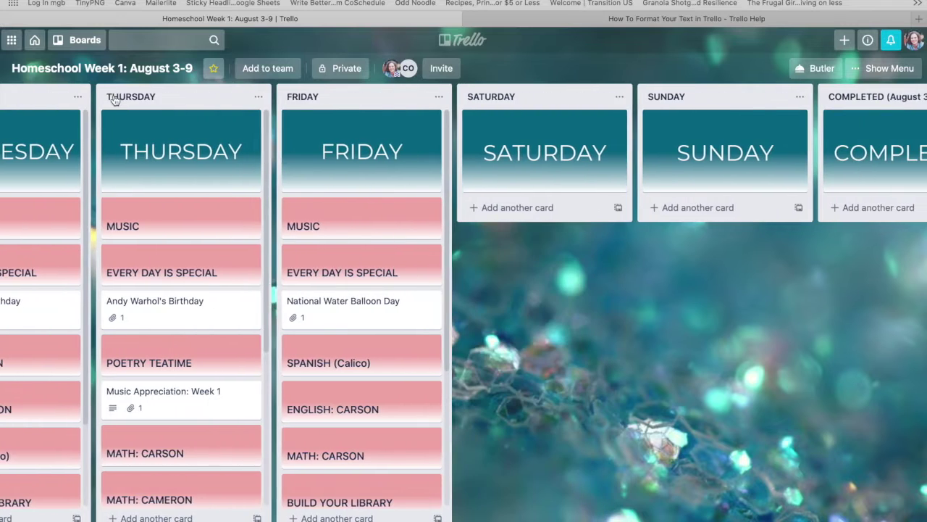
{"action": "scroll", "coordinate": [115, 100], "scroll_direction": "right", "scroll_amount": 5}
{"action": "scroll", "coordinate": [114, 100], "scroll_direction": "right", "scroll_amount": 4}
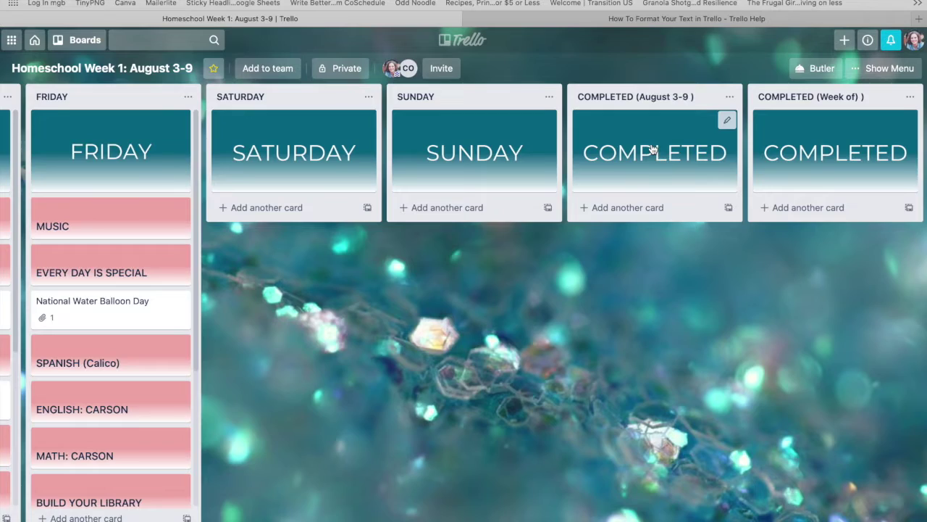
{"action": "scroll", "coordinate": [650, 149], "scroll_direction": "right", "scroll_amount": 1}
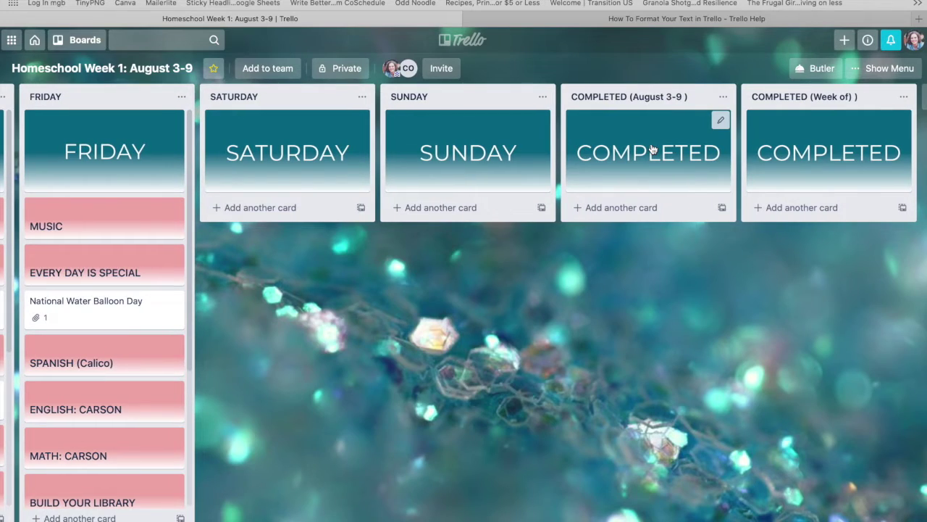
{"action": "scroll", "coordinate": [650, 150], "scroll_direction": "left", "scroll_amount": 10}
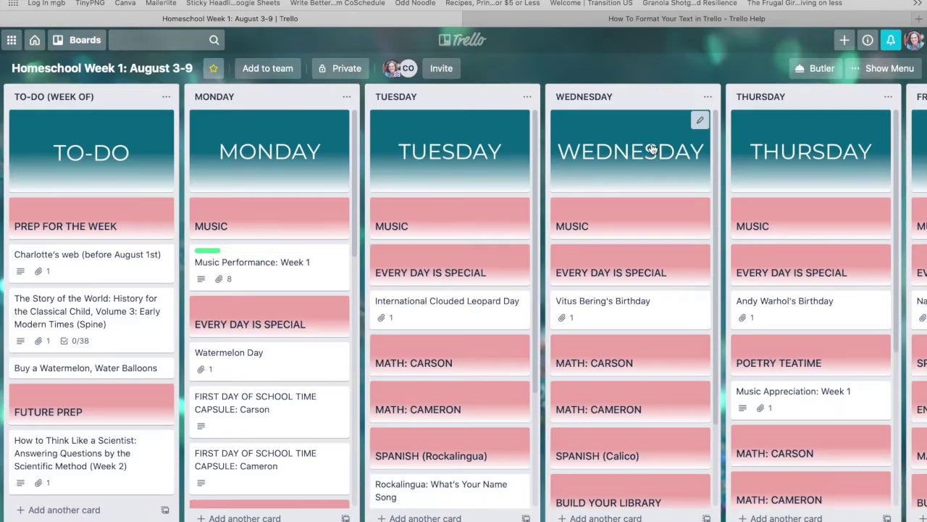
{"action": "scroll", "coordinate": [652, 148], "scroll_direction": "left", "scroll_amount": 5}
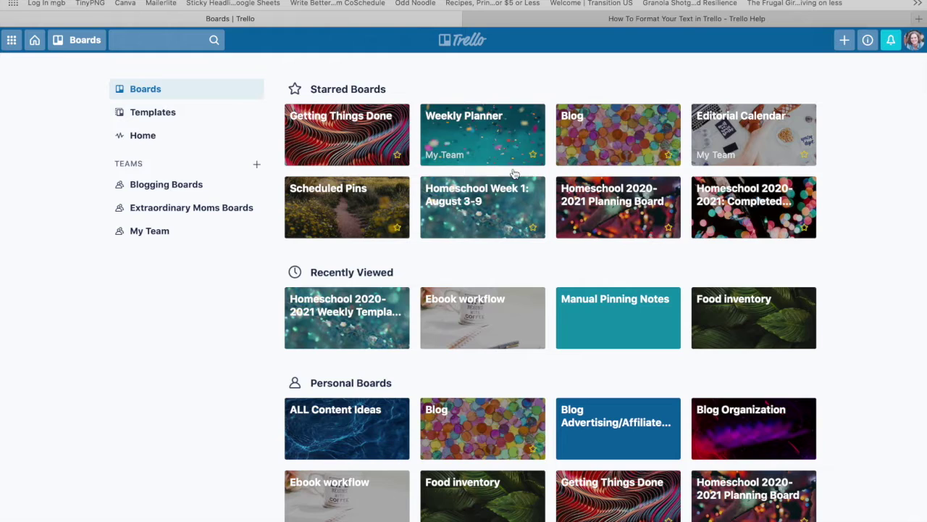
- Reopen the Homeschool Week 1 board and view the details of the "Charlotte's web" and "The Story of the World" cards in the To-Do list
{"action": "left_click", "coordinate": [500, 211]}
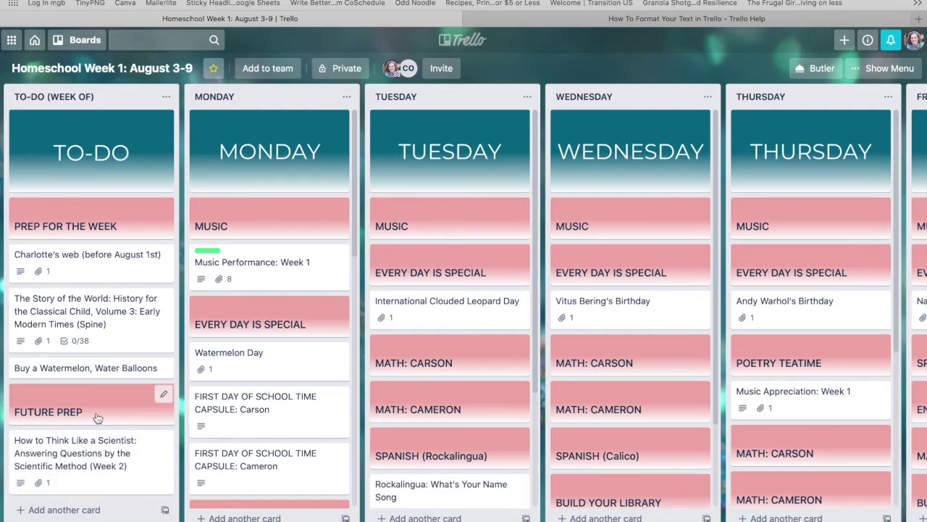
{"action": "left_click", "coordinate": [80, 268]}
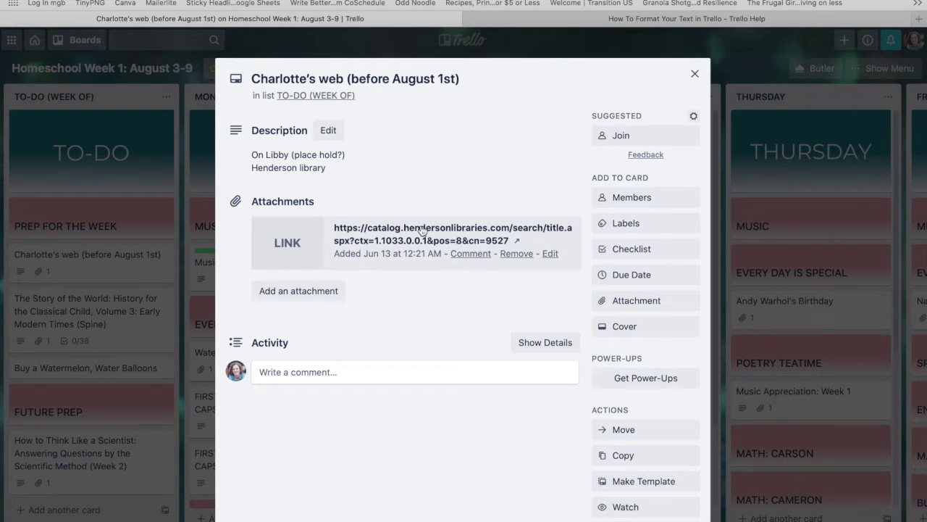
{"action": "left_click", "coordinate": [695, 75]}
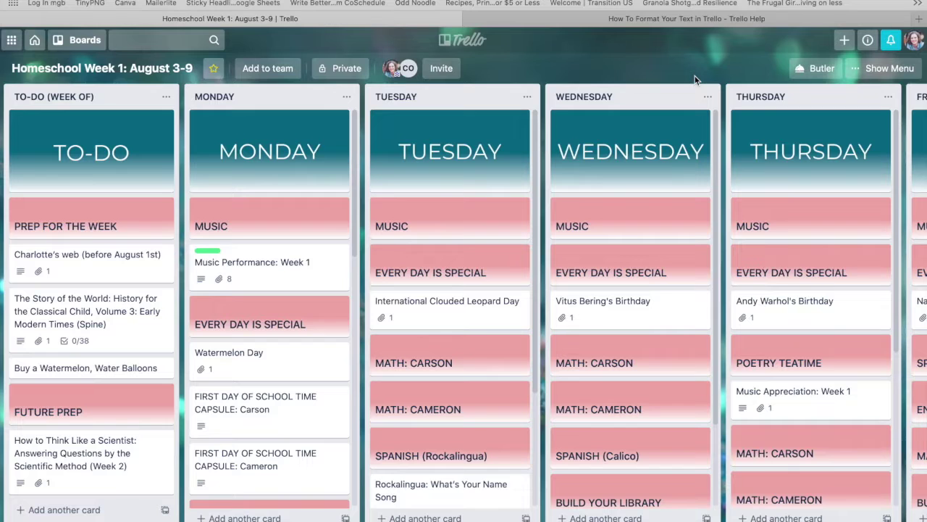
{"action": "left_click", "coordinate": [105, 320]}
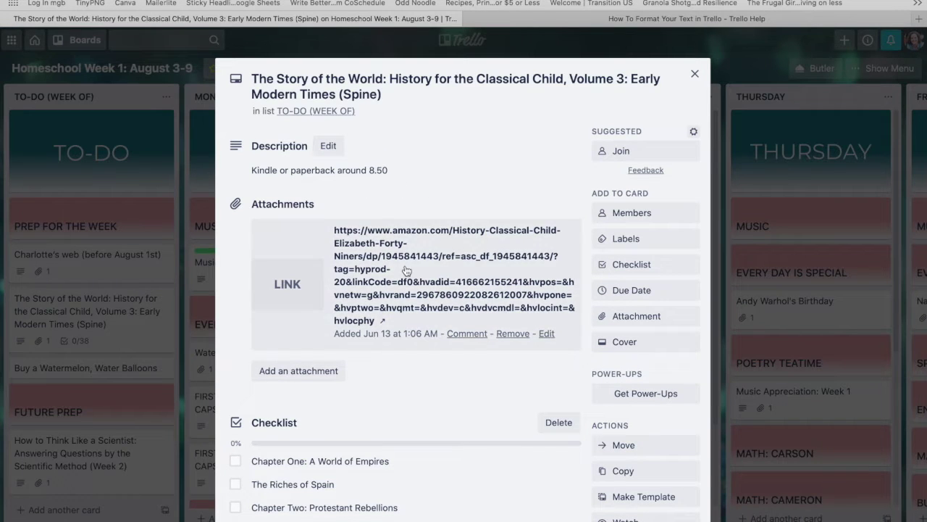
{"action": "left_click", "coordinate": [694, 73]}
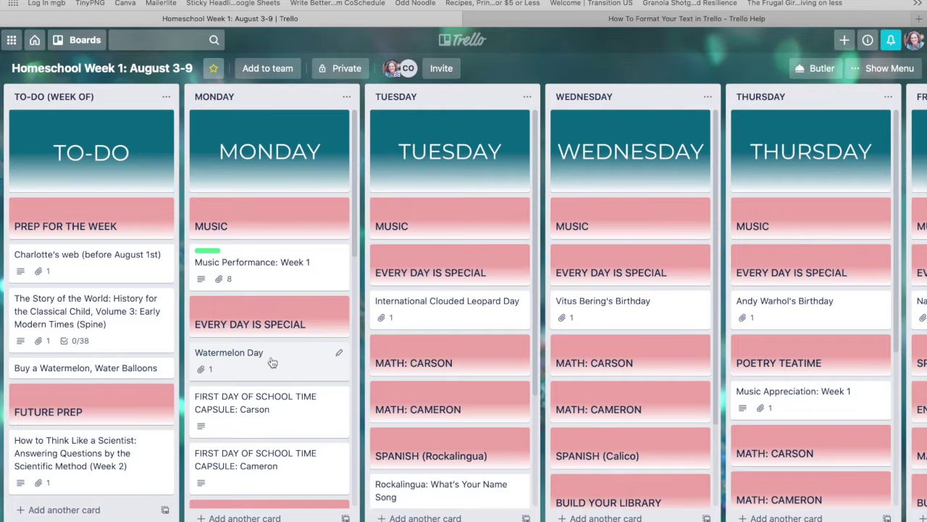
- Inspect the Monday list's header card with its cover settings, and the details of the MUSIC divider card beneath it
{"action": "scroll", "coordinate": [272, 362], "scroll_direction": "right", "scroll_amount": 5}
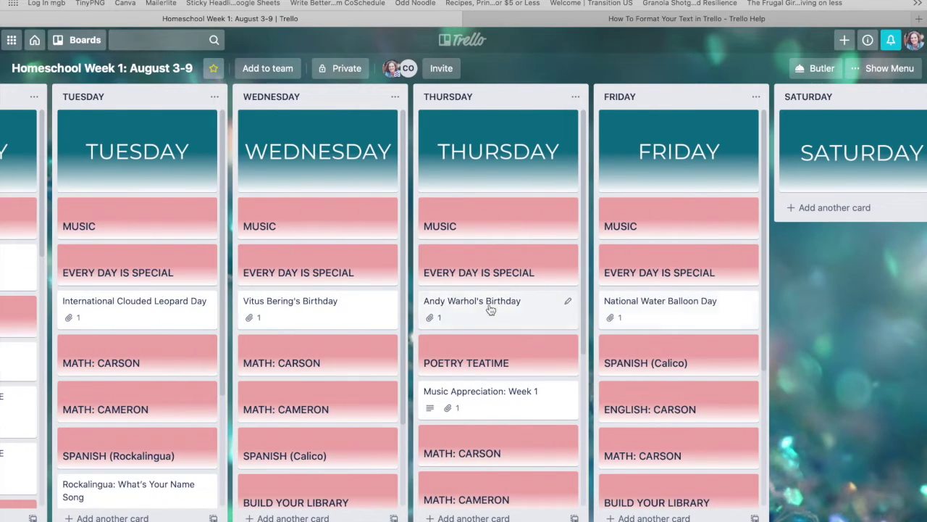
{"action": "scroll", "coordinate": [244, 341], "scroll_direction": "left", "scroll_amount": 5}
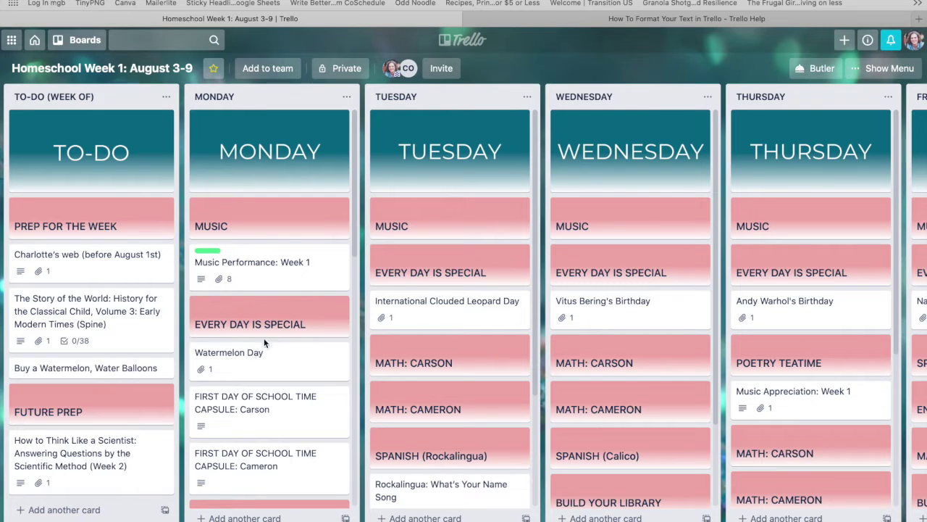
{"action": "left_click", "coordinate": [289, 162]}
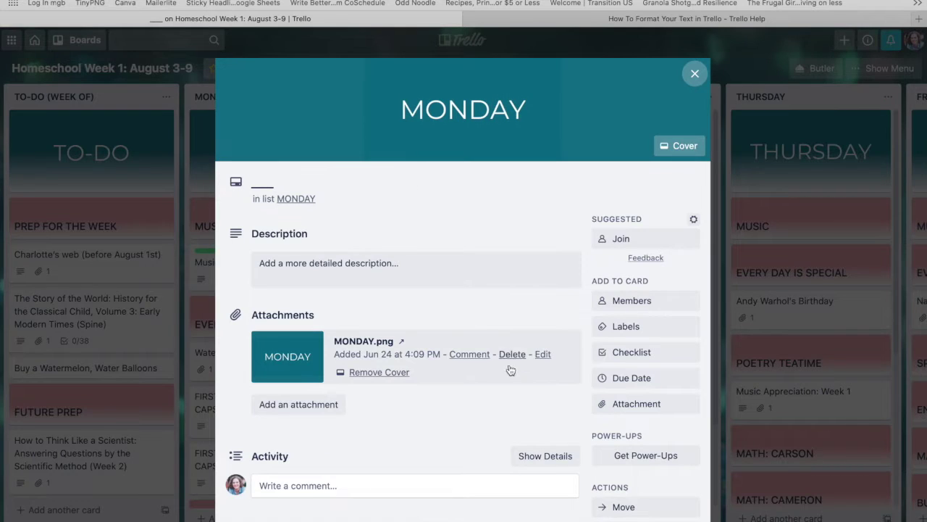
{"action": "left_click", "coordinate": [680, 147]}
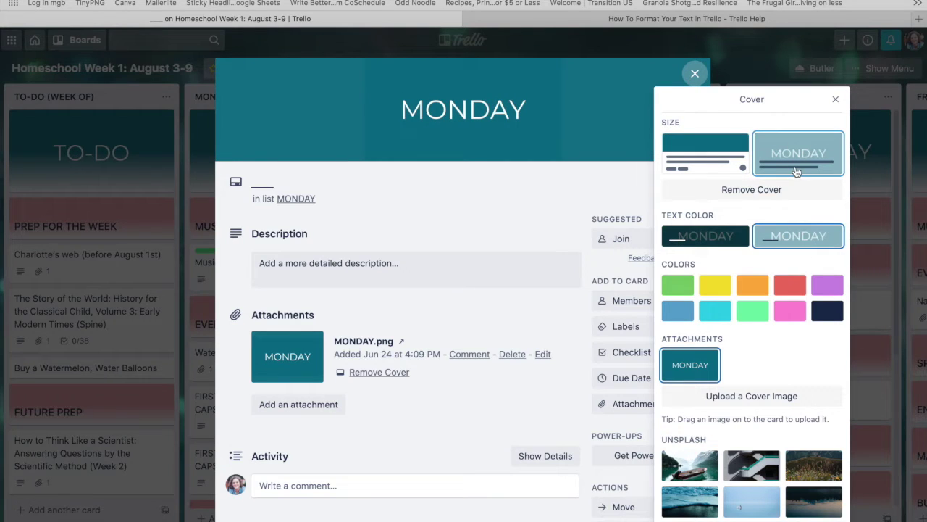
{"action": "left_click", "coordinate": [836, 101]}
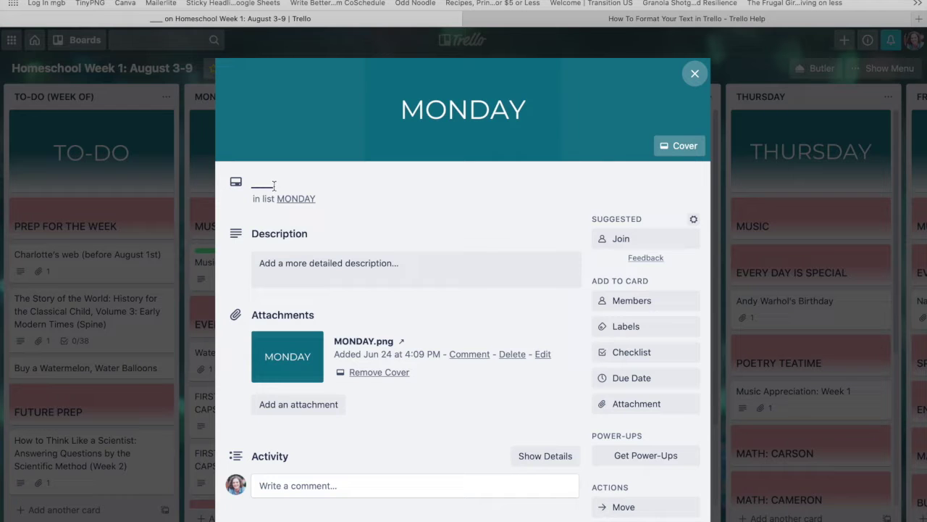
{"action": "left_click", "coordinate": [695, 74]}
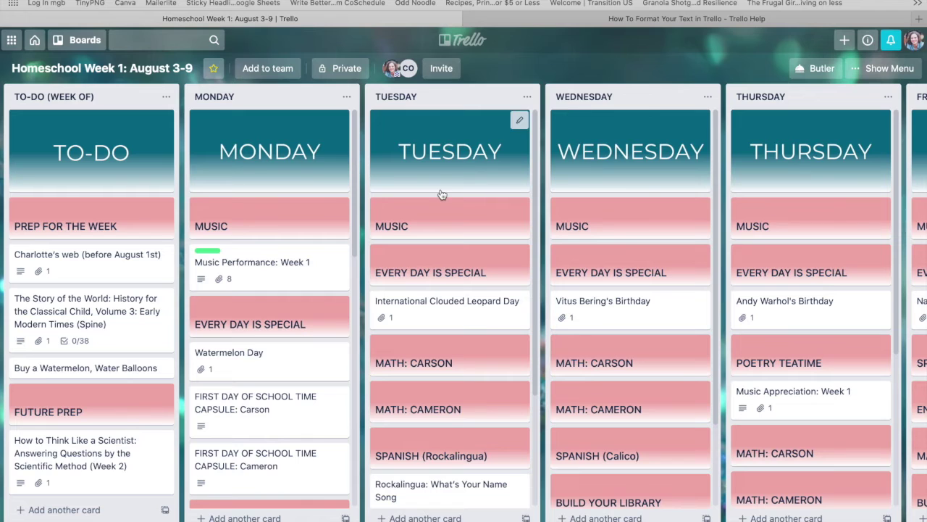
{"action": "left_click", "coordinate": [297, 226]}
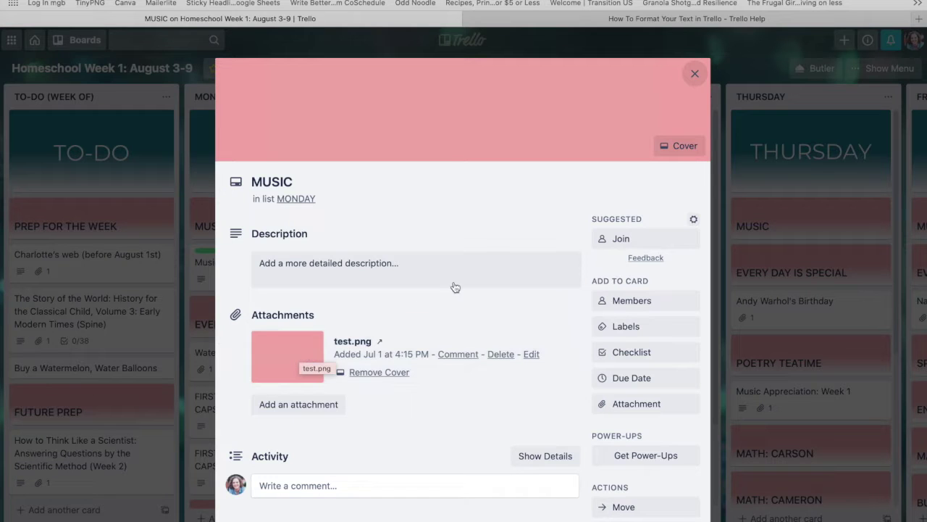
{"action": "left_click", "coordinate": [695, 75]}
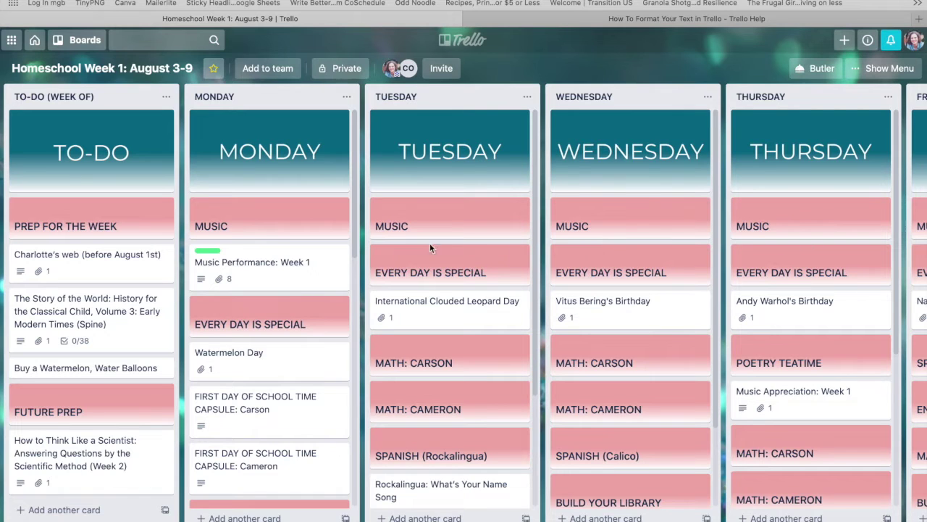
- Open the "Music Performance: Week 1" card in the Monday list and read its full description down to the attachments
{"action": "scroll", "coordinate": [259, 271], "scroll_direction": "down", "scroll_amount": 2}
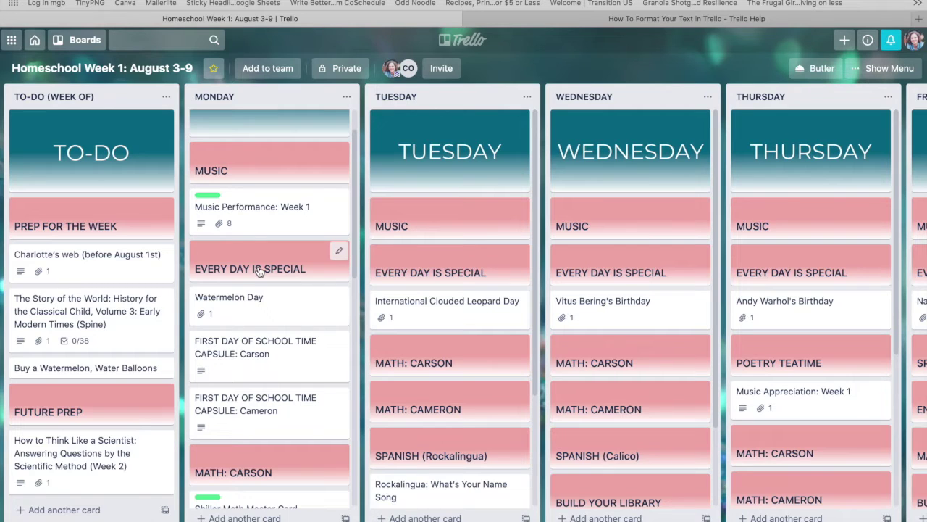
{"action": "left_click", "coordinate": [256, 210]}
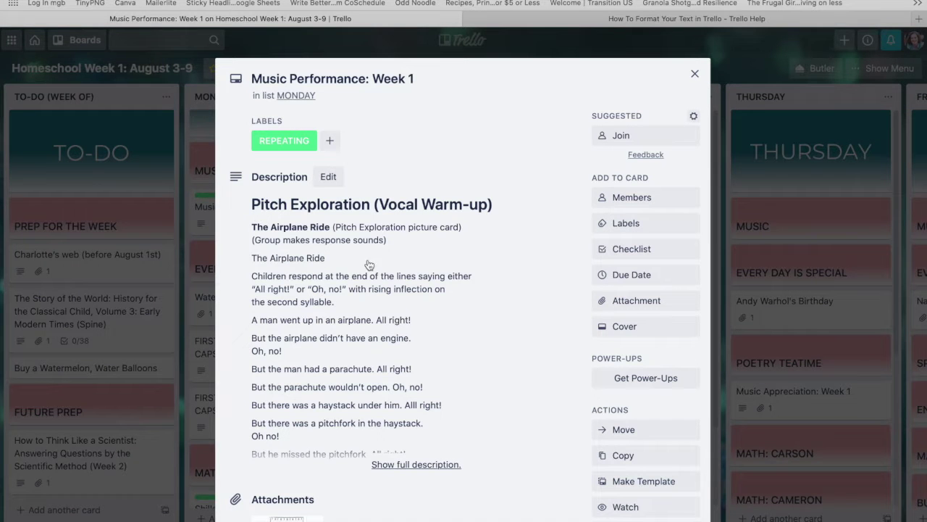
{"action": "scroll", "coordinate": [317, 302], "scroll_direction": "down", "scroll_amount": 2}
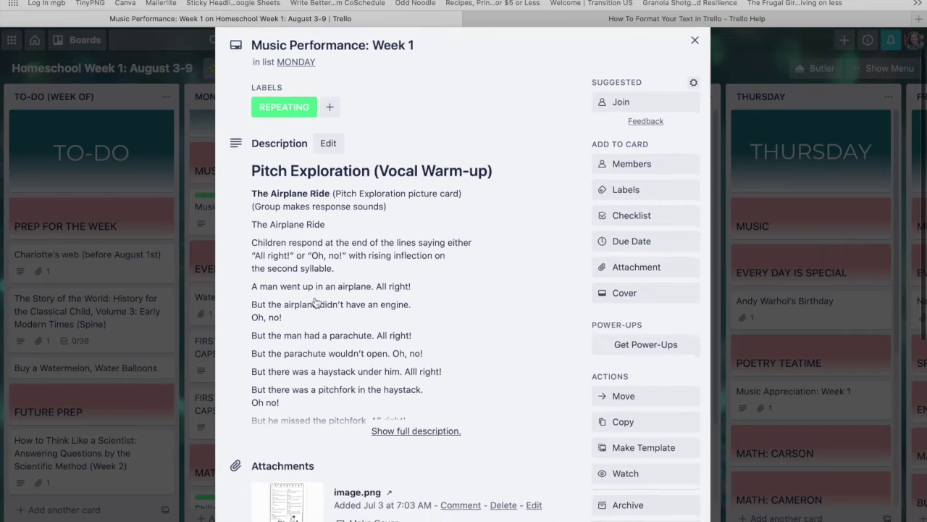
{"action": "left_click", "coordinate": [391, 405]}
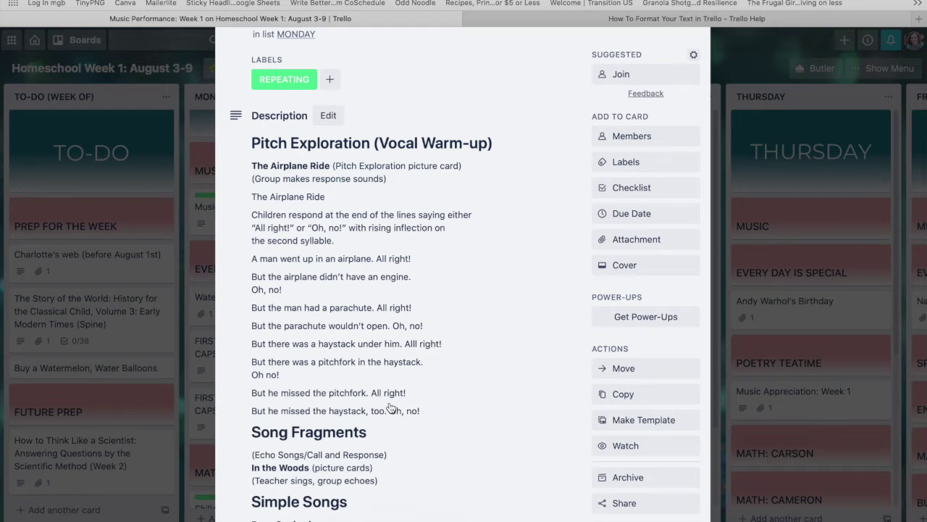
{"action": "scroll", "coordinate": [391, 408], "scroll_direction": "down", "scroll_amount": 3}
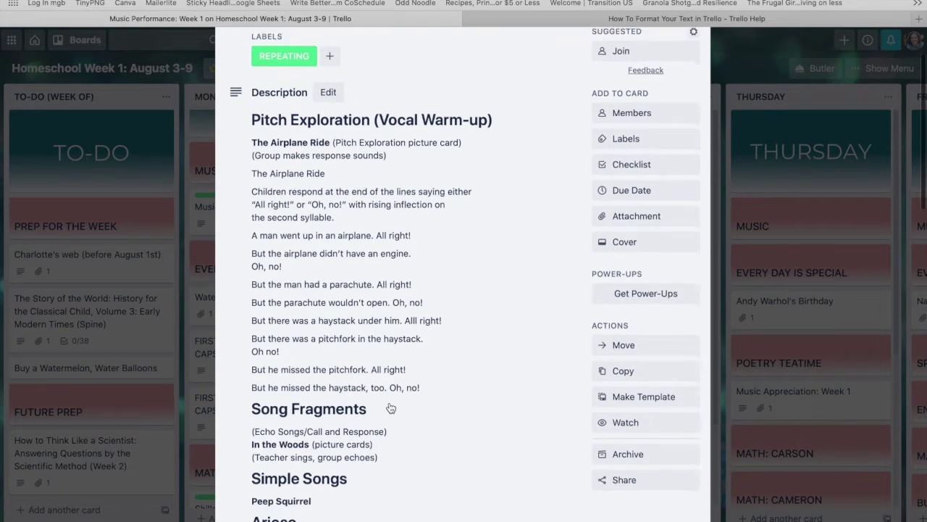
{"action": "scroll", "coordinate": [391, 408], "scroll_direction": "down", "scroll_amount": 4}
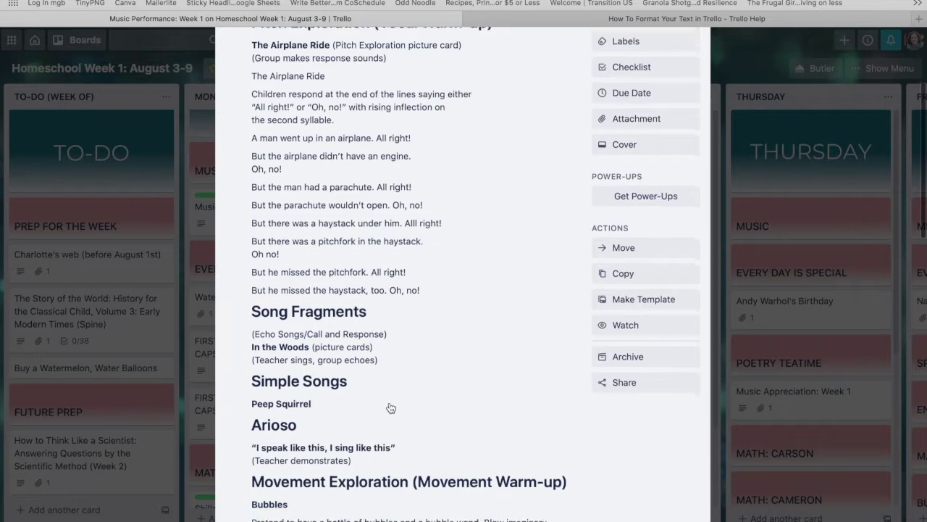
{"action": "scroll", "coordinate": [391, 407], "scroll_direction": "down", "scroll_amount": 5}
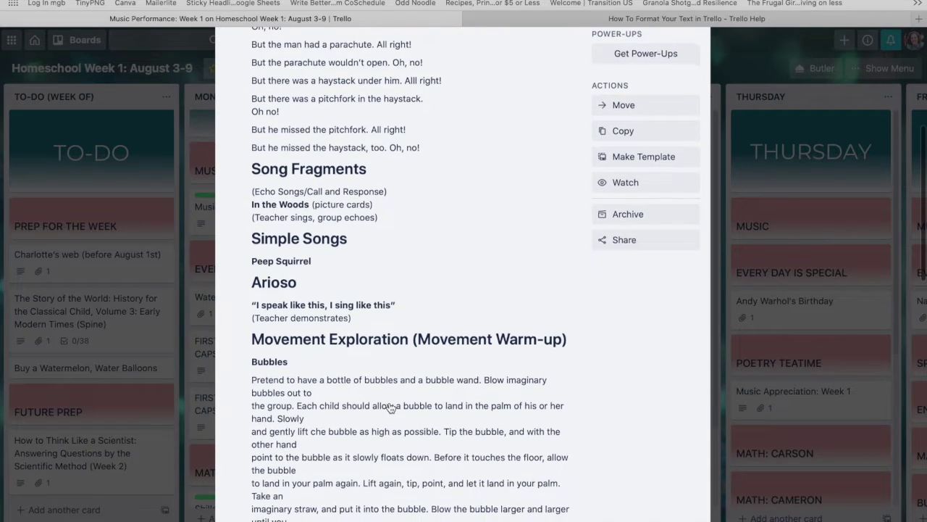
{"action": "scroll", "coordinate": [391, 408], "scroll_direction": "down", "scroll_amount": 12}
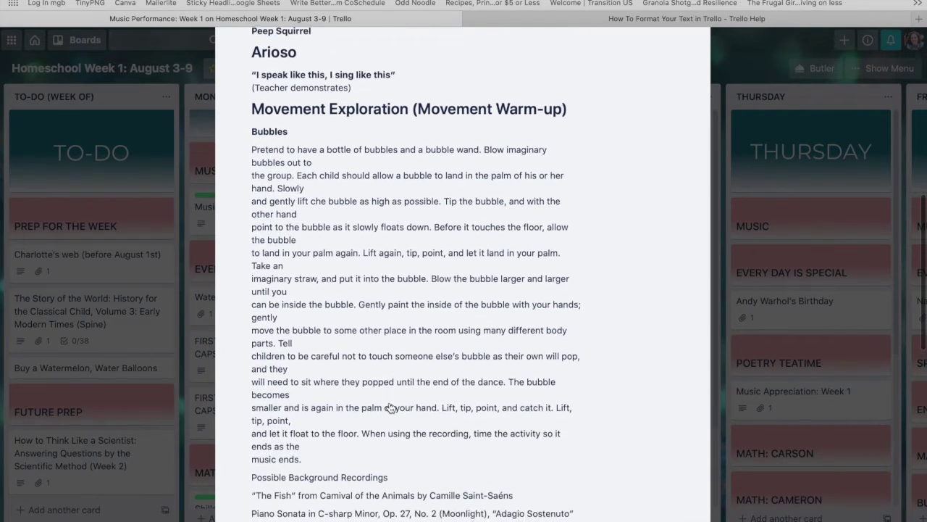
{"action": "scroll", "coordinate": [391, 408], "scroll_direction": "down", "scroll_amount": 4}
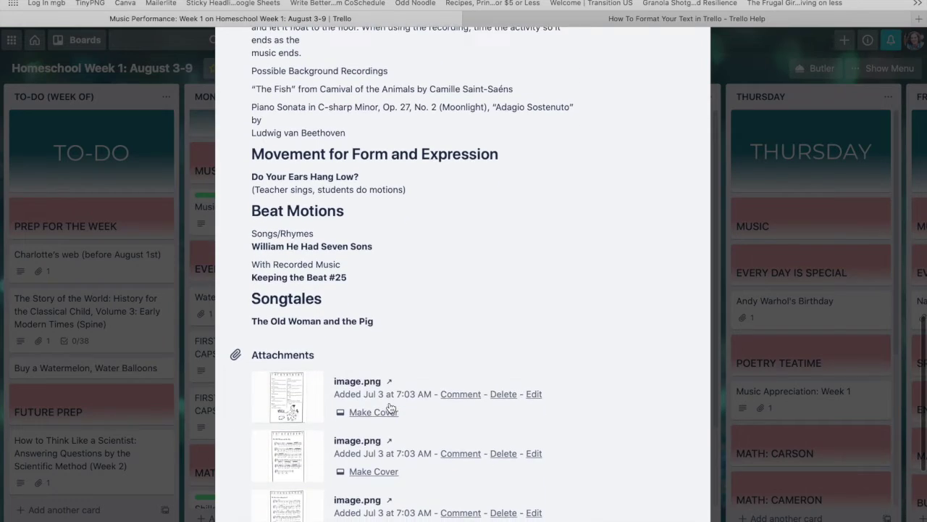
{"action": "scroll", "coordinate": [391, 408], "scroll_direction": "up", "scroll_amount": 20}
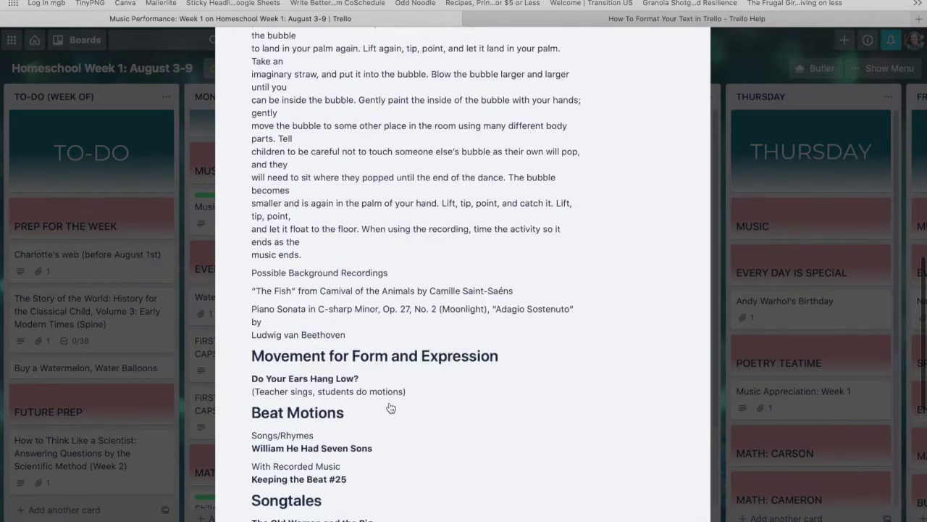
{"action": "scroll", "coordinate": [391, 408], "scroll_direction": "up", "scroll_amount": 6}
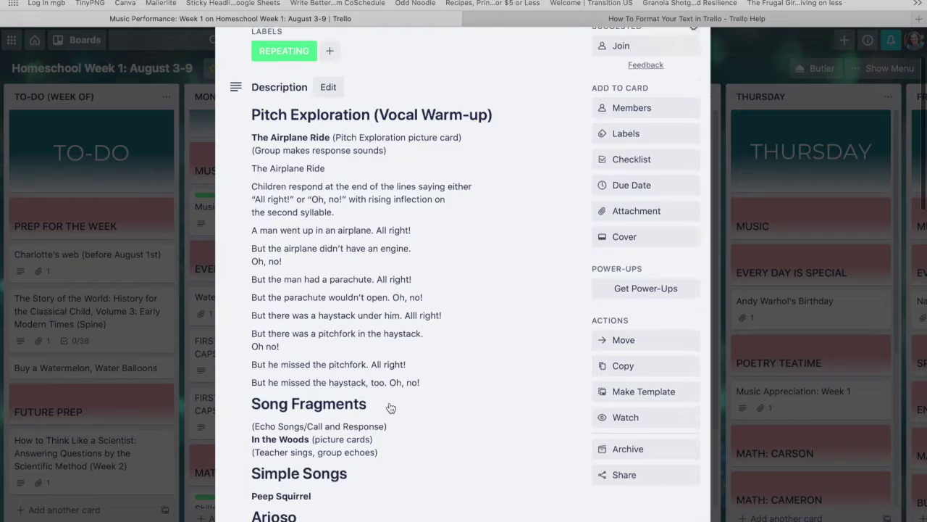
{"action": "scroll", "coordinate": [391, 408], "scroll_direction": "down", "scroll_amount": 5}
{"action": "scroll", "coordinate": [391, 408], "scroll_direction": "down", "scroll_amount": 14}
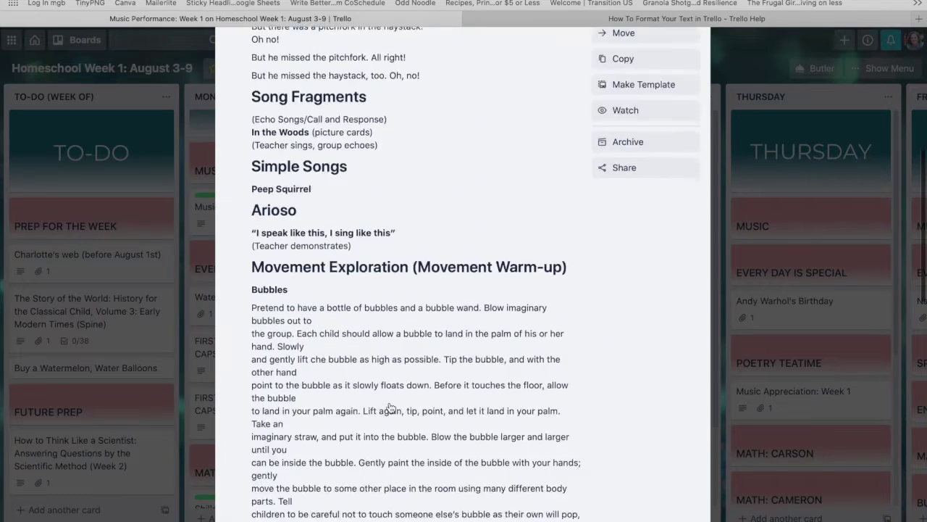
{"action": "scroll", "coordinate": [391, 408], "scroll_direction": "down", "scroll_amount": 1}
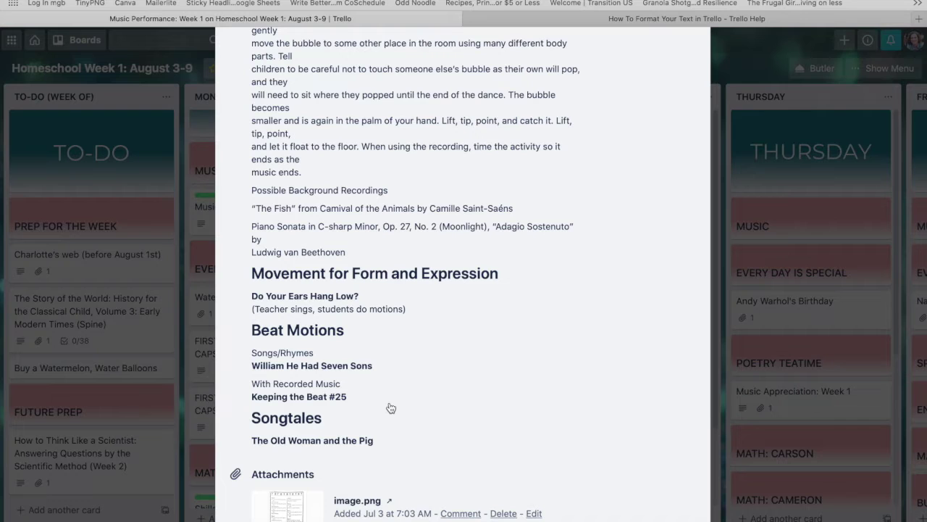
{"action": "scroll", "coordinate": [390, 407], "scroll_direction": "down", "scroll_amount": 9}
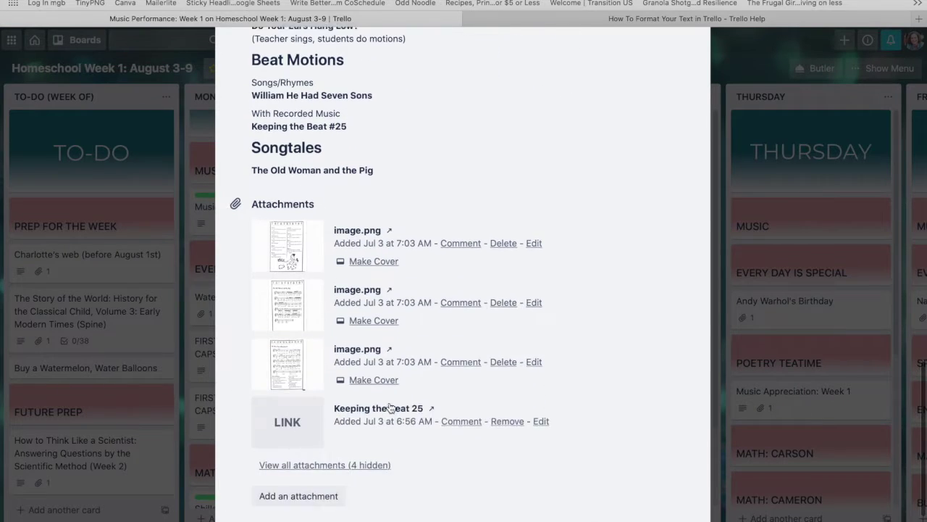
- Show all of the card's attachments and view the second attached sheet-music image
{"action": "left_click", "coordinate": [362, 412]}
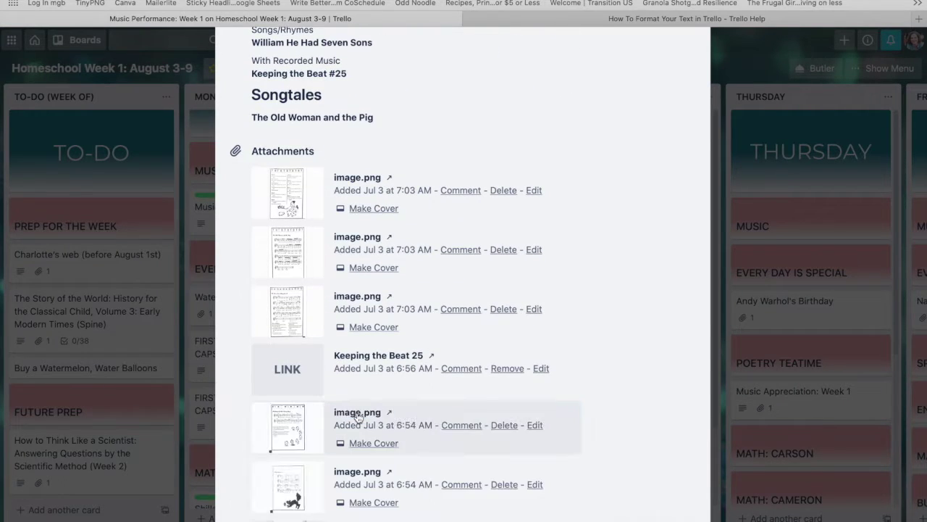
{"action": "left_click", "coordinate": [292, 267]}
{"action": "scroll", "coordinate": [292, 267], "scroll_direction": "down", "scroll_amount": 10}
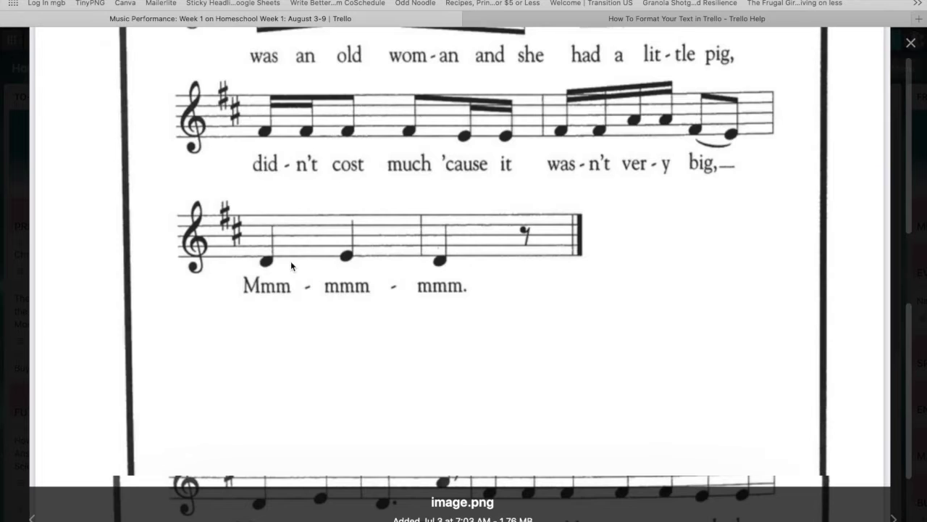
- View "The Old Woman and the Pig" sheet music up to its title and close the image
{"action": "scroll", "coordinate": [292, 267], "scroll_direction": "up", "scroll_amount": 10}
{"action": "scroll", "coordinate": [290, 266], "scroll_direction": "up", "scroll_amount": 4}
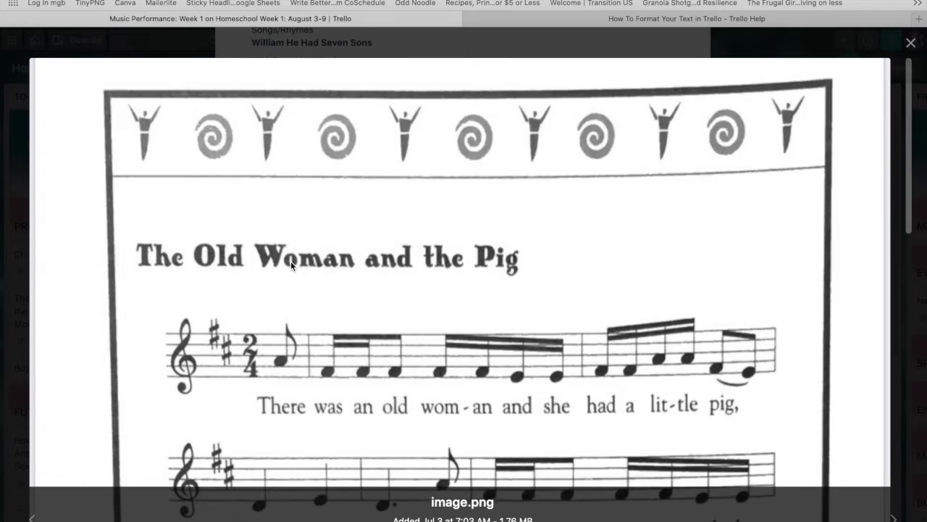
{"action": "left_click", "coordinate": [911, 44]}
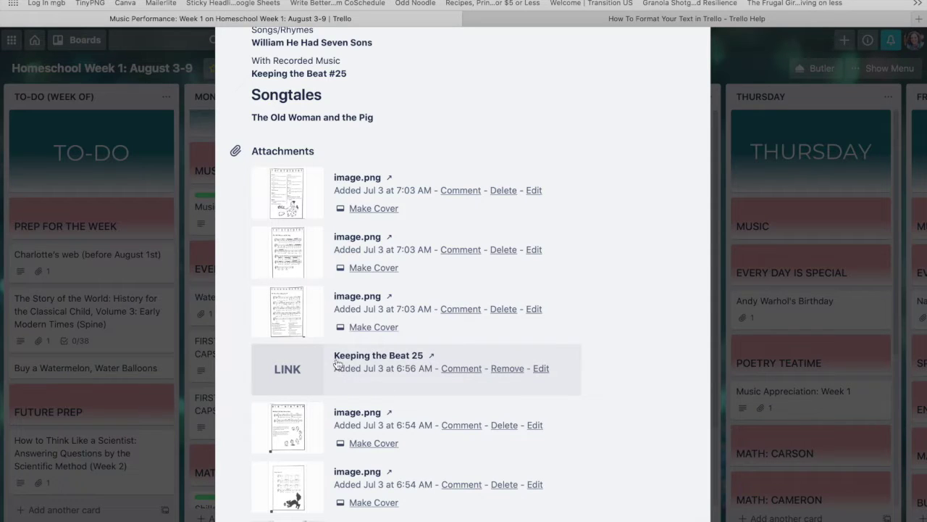
- View the card's "Keeping the Beat 25" link attachment, return to the card's description and close the card
{"action": "left_click", "coordinate": [369, 358]}
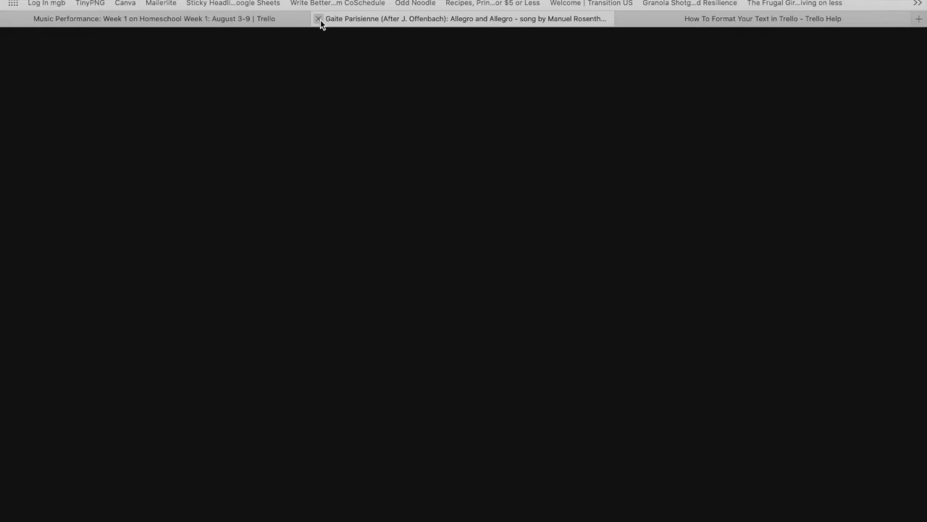
{"action": "left_click", "coordinate": [320, 20]}
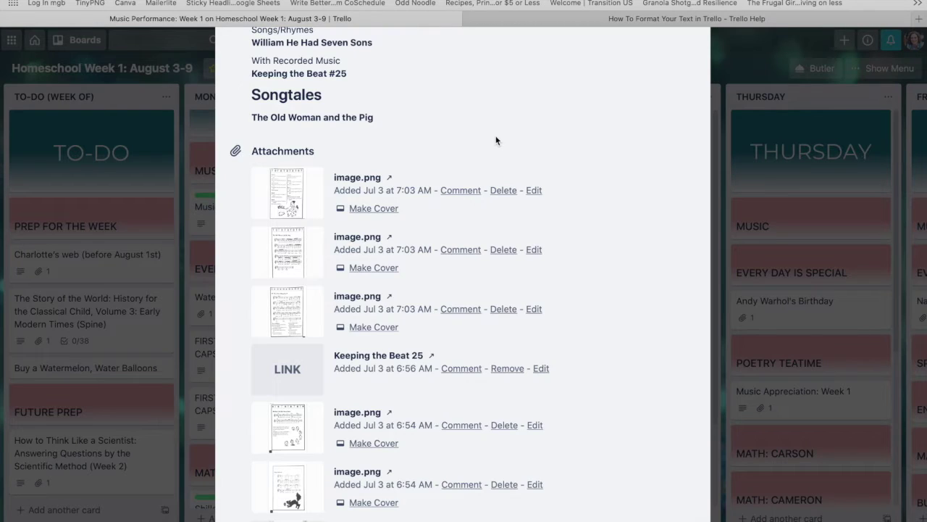
{"action": "scroll", "coordinate": [495, 140], "scroll_direction": "up", "scroll_amount": 10}
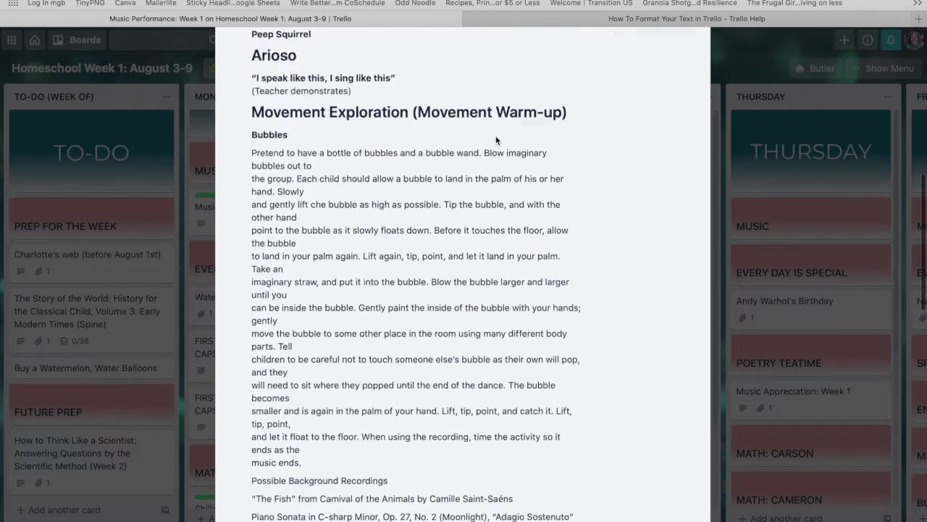
{"action": "scroll", "coordinate": [496, 140], "scroll_direction": "up", "scroll_amount": 5}
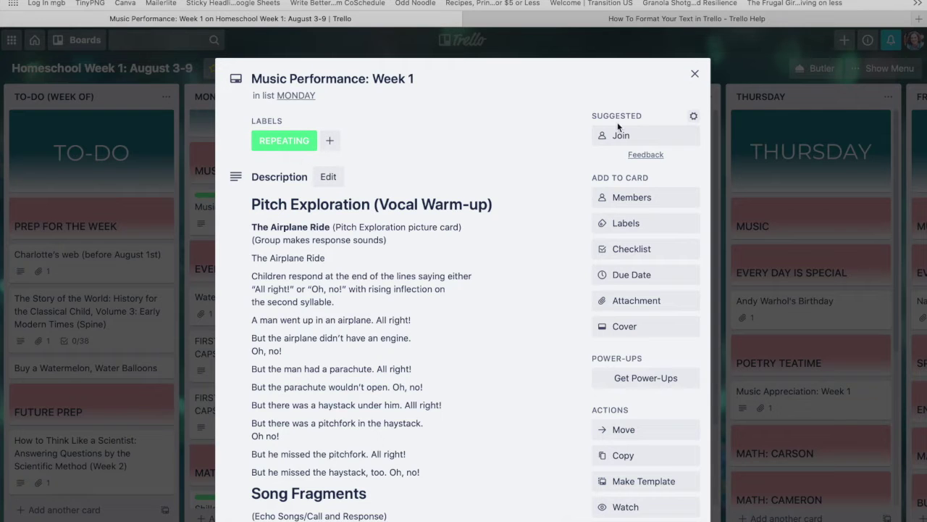
{"action": "left_click", "coordinate": [694, 74]}
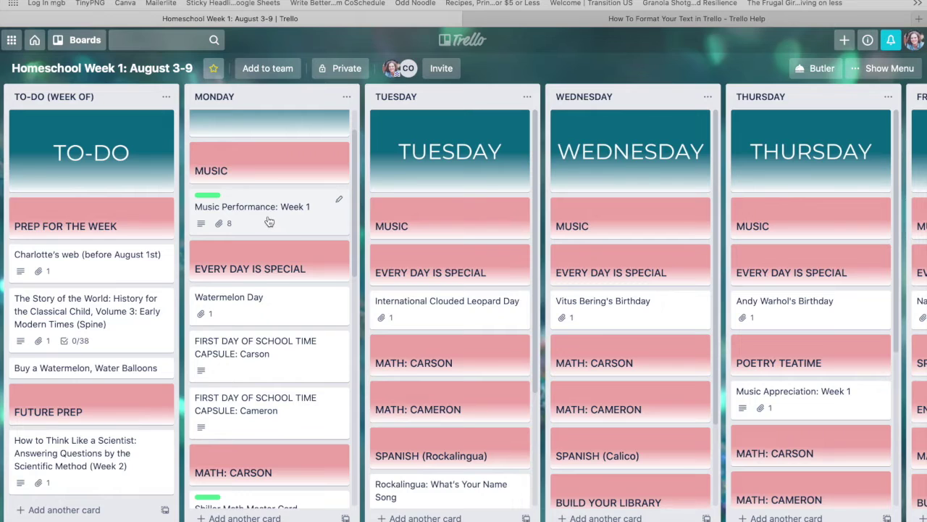
- Move the "Music Performance: Week 1" card from Monday to Tuesday, Thursday and Friday in turn, and finally to the Completed list
{"action": "left_click_drag", "start_coordinate": [255, 215], "coordinate": [425, 252]}
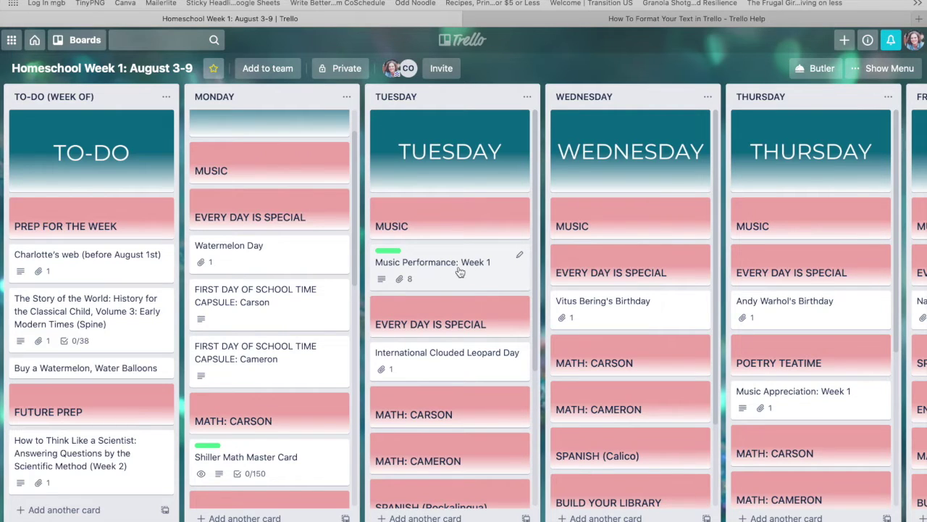
{"action": "left_click_drag", "start_coordinate": [459, 271], "coordinate": [754, 260]}
{"action": "scroll", "coordinate": [753, 260], "scroll_direction": "right", "scroll_amount": 3}
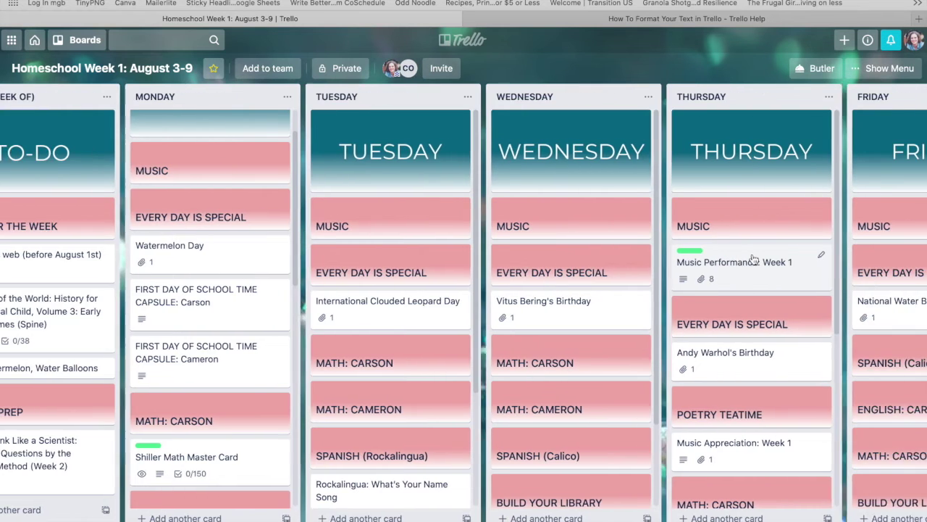
{"action": "left_click_drag", "start_coordinate": [627, 265], "coordinate": [746, 253]}
{"action": "scroll", "coordinate": [748, 252], "scroll_direction": "right", "scroll_amount": 4}
{"action": "scroll", "coordinate": [749, 252], "scroll_direction": "right", "scroll_amount": 4}
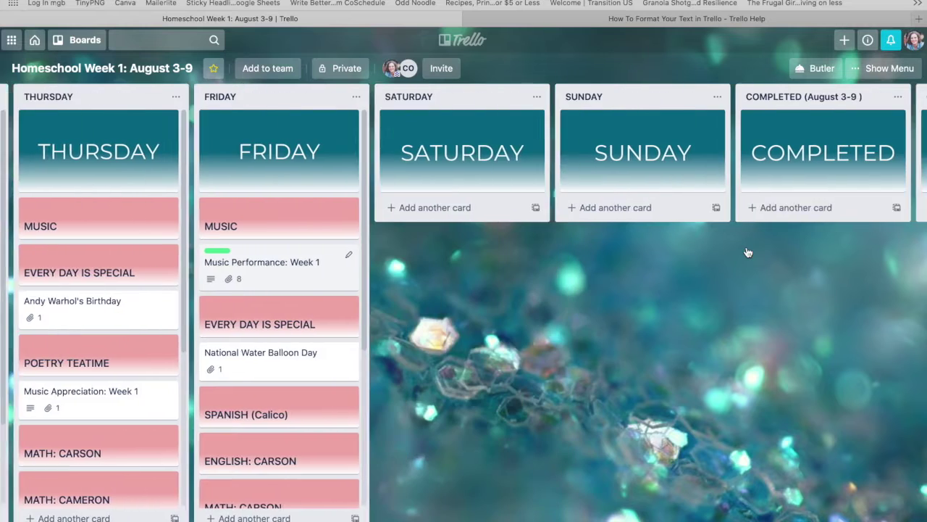
{"action": "left_click_drag", "start_coordinate": [182, 271], "coordinate": [682, 210]}
{"action": "scroll", "coordinate": [398, 274], "scroll_direction": "left", "scroll_amount": 3}
{"action": "scroll", "coordinate": [399, 274], "scroll_direction": "left", "scroll_amount": 9}
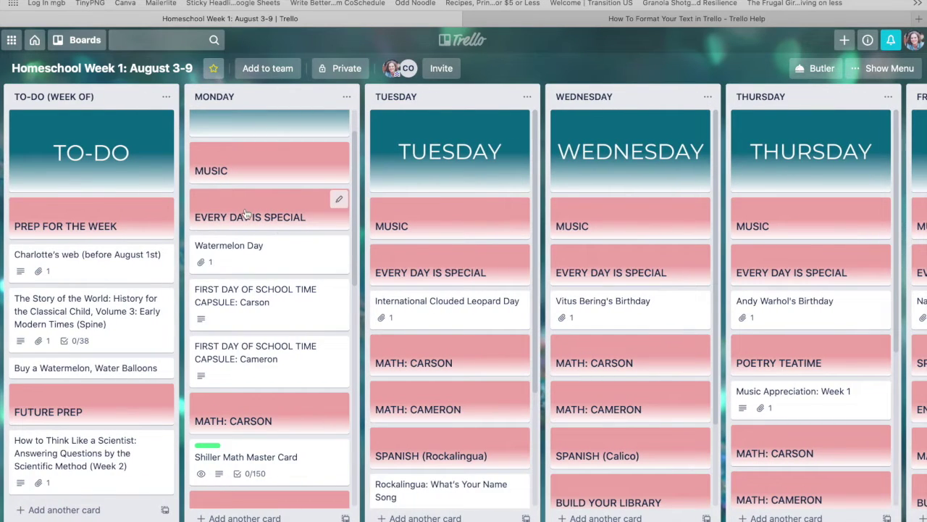
- View the details of the first "FIRST DAY OF SCHOOL TIME CAPSULE" card and the "Shiller Math Master Card" in the Monday list
{"action": "left_click", "coordinate": [267, 304]}
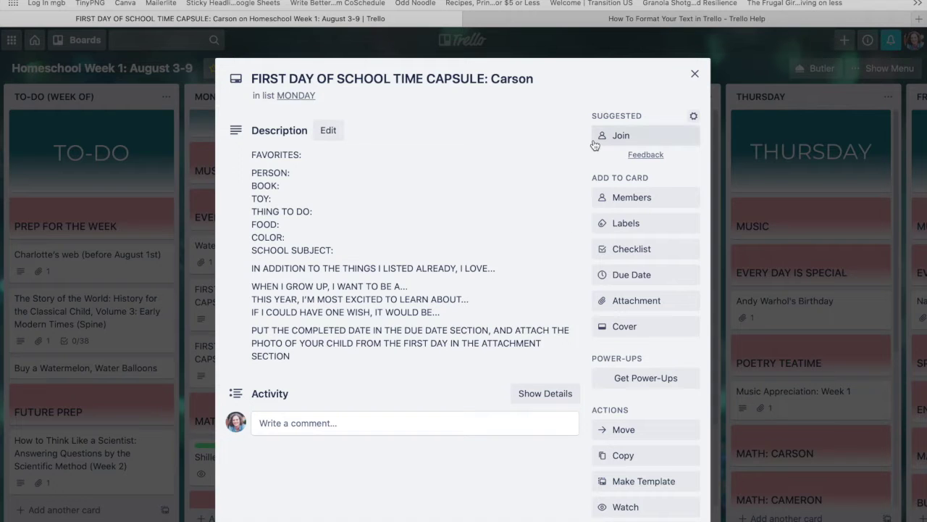
{"action": "left_click", "coordinate": [695, 76]}
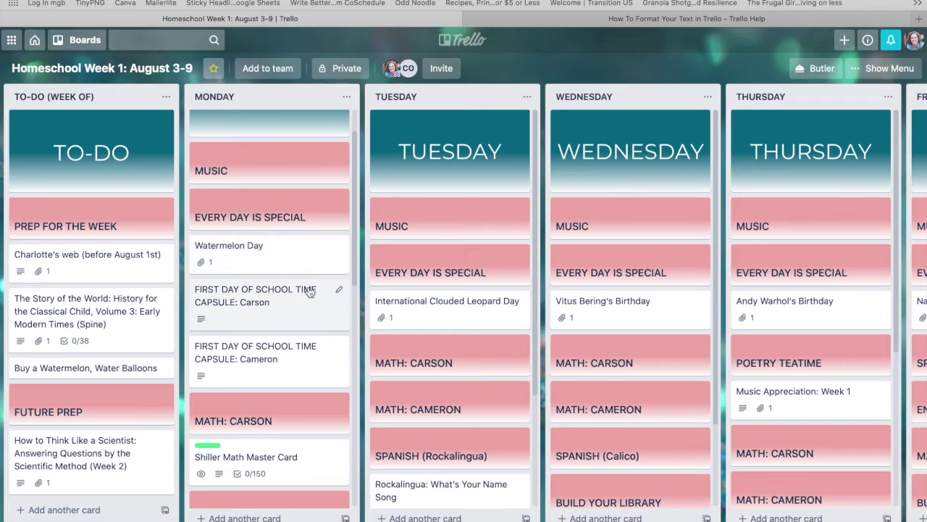
{"action": "scroll", "coordinate": [299, 295], "scroll_direction": "down", "scroll_amount": 3}
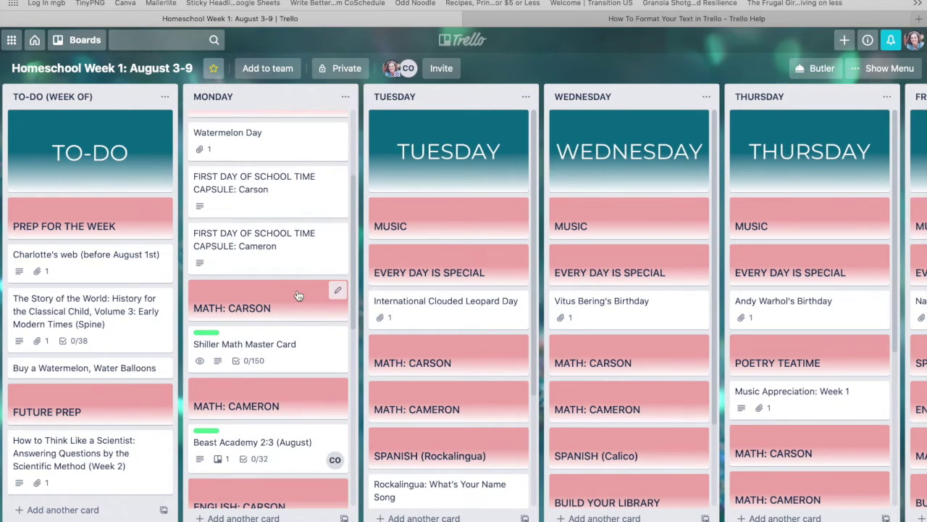
{"action": "scroll", "coordinate": [299, 295], "scroll_direction": "down", "scroll_amount": 5}
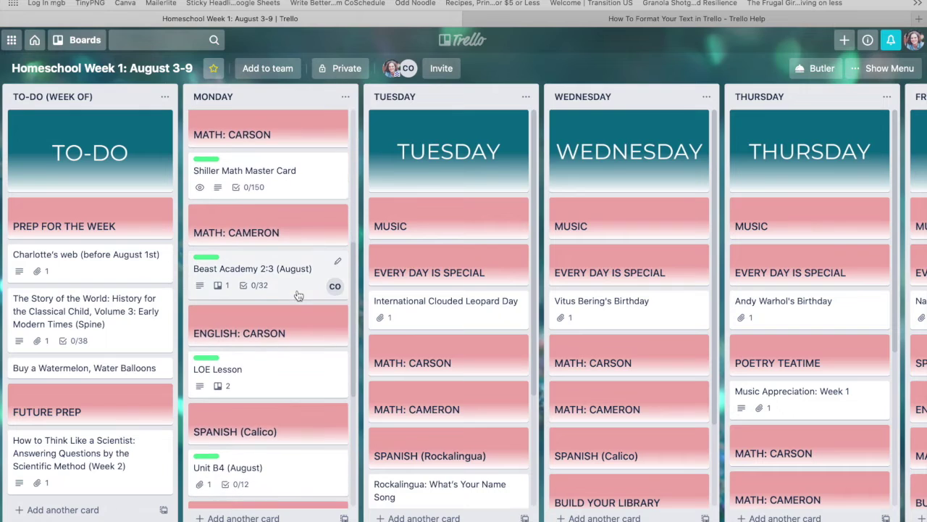
{"action": "left_click", "coordinate": [280, 172]}
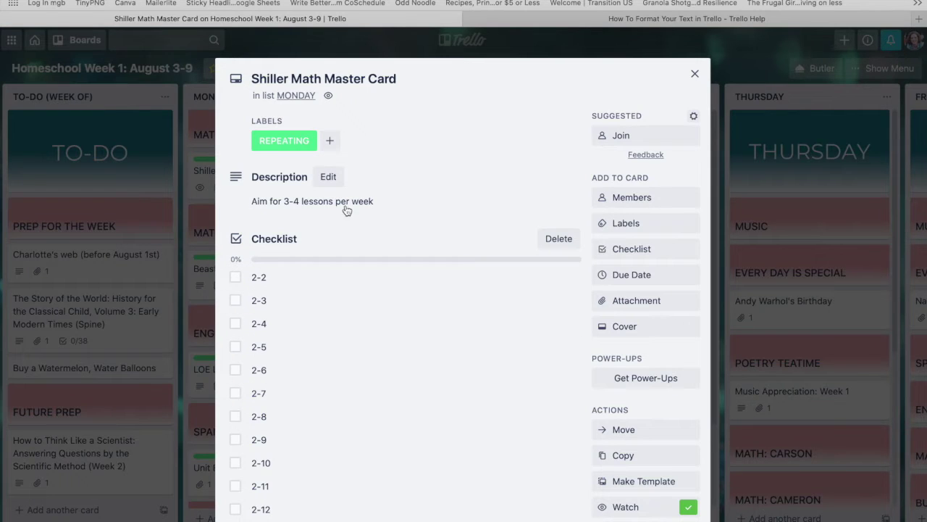
{"action": "left_click", "coordinate": [696, 74]}
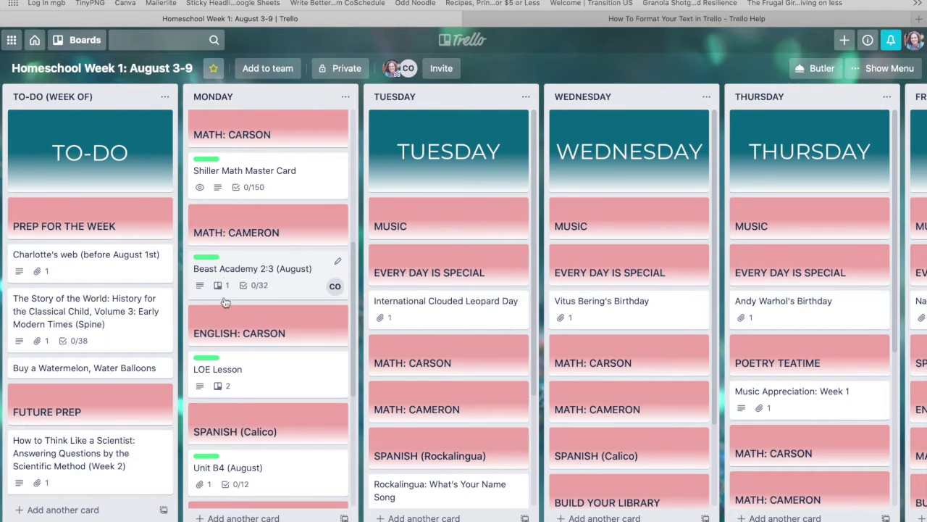
- Open the "Beast Academy 2:3 (August)" card in the Monday list and review its description, Trello attachment and full lesson checklist
{"action": "left_click", "coordinate": [255, 270]}
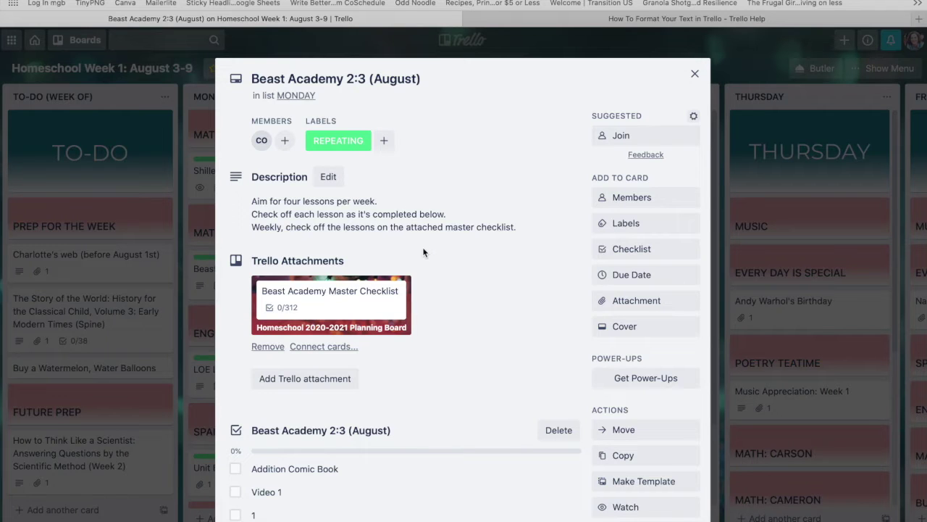
{"action": "scroll", "coordinate": [423, 252], "scroll_direction": "down", "scroll_amount": 3}
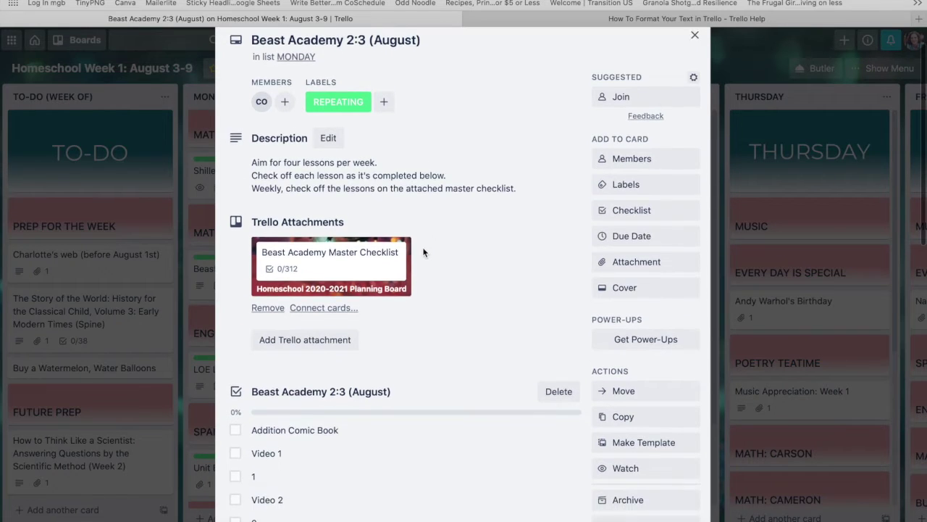
{"action": "scroll", "coordinate": [423, 252], "scroll_direction": "down", "scroll_amount": 1}
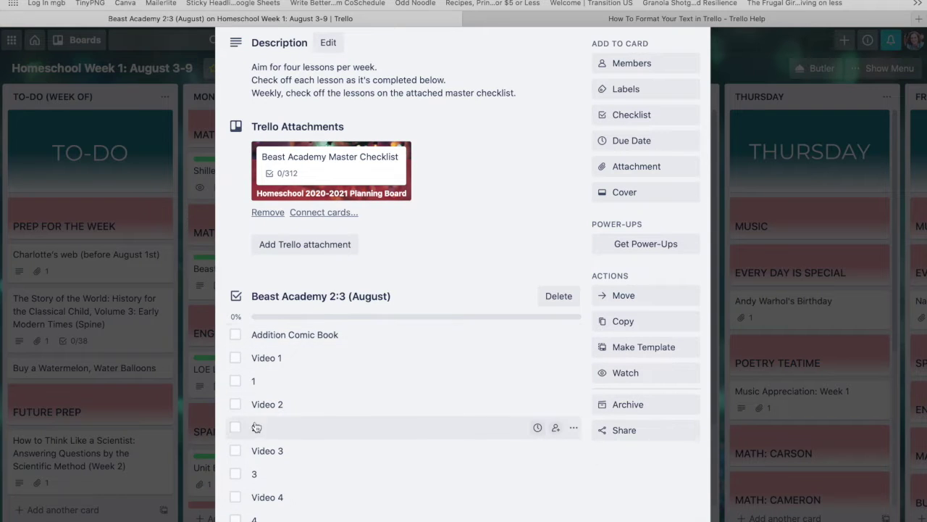
{"action": "scroll", "coordinate": [444, 221], "scroll_direction": "up", "scroll_amount": 4}
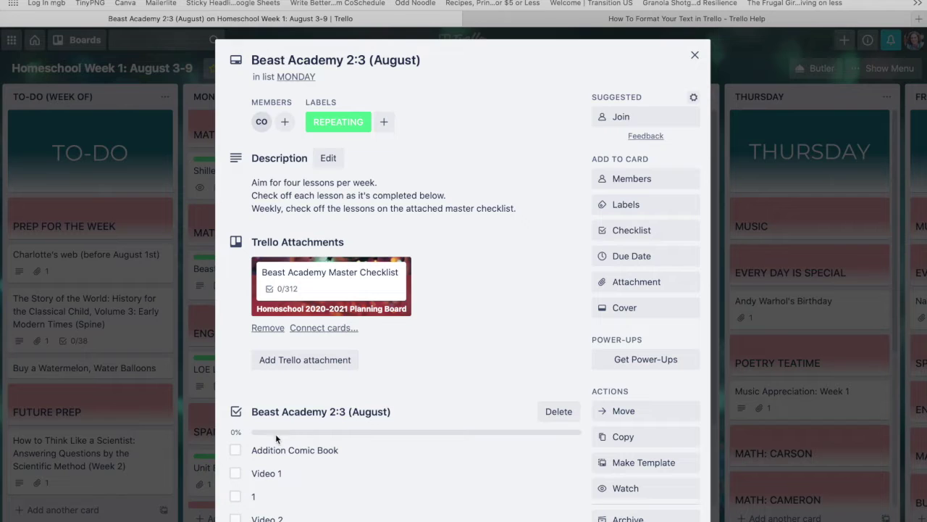
{"action": "scroll", "coordinate": [326, 487], "scroll_direction": "down", "scroll_amount": 3}
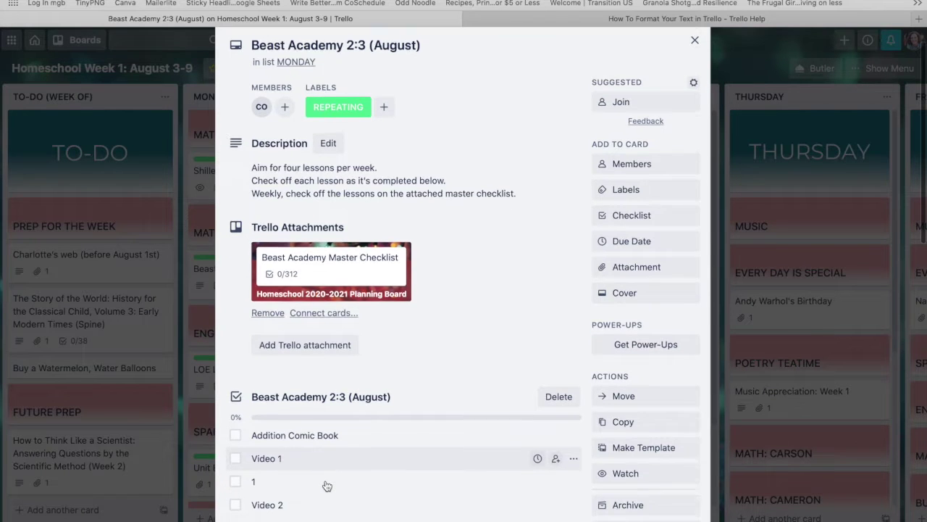
{"action": "scroll", "coordinate": [327, 485], "scroll_direction": "down", "scroll_amount": 9}
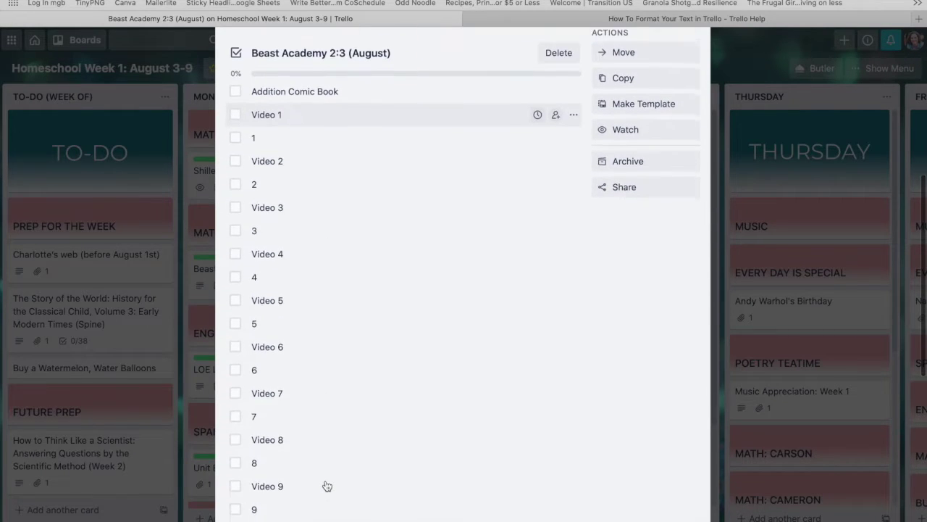
{"action": "scroll", "coordinate": [327, 486], "scroll_direction": "down", "scroll_amount": 10}
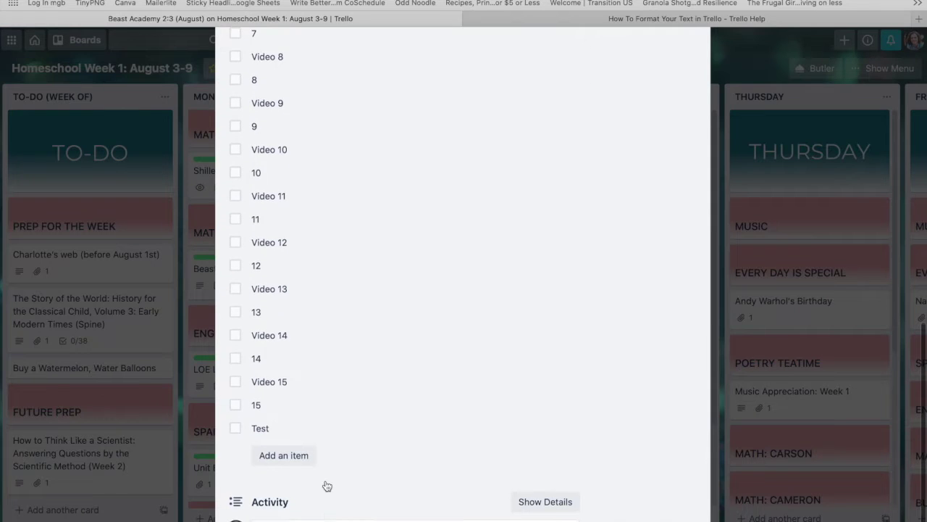
{"action": "scroll", "coordinate": [326, 484], "scroll_direction": "up", "scroll_amount": 15}
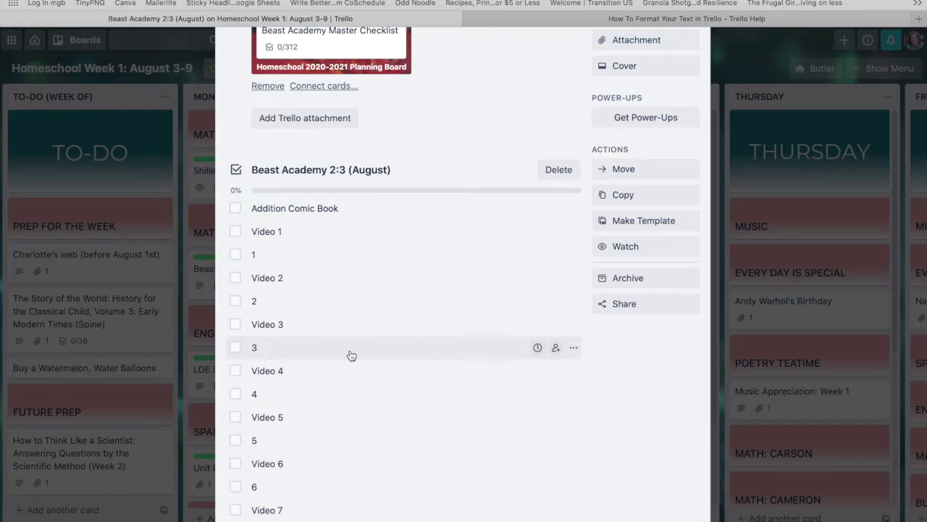
{"action": "scroll", "coordinate": [350, 354], "scroll_direction": "up", "scroll_amount": 3}
{"action": "scroll", "coordinate": [351, 354], "scroll_direction": "up", "scroll_amount": 3}
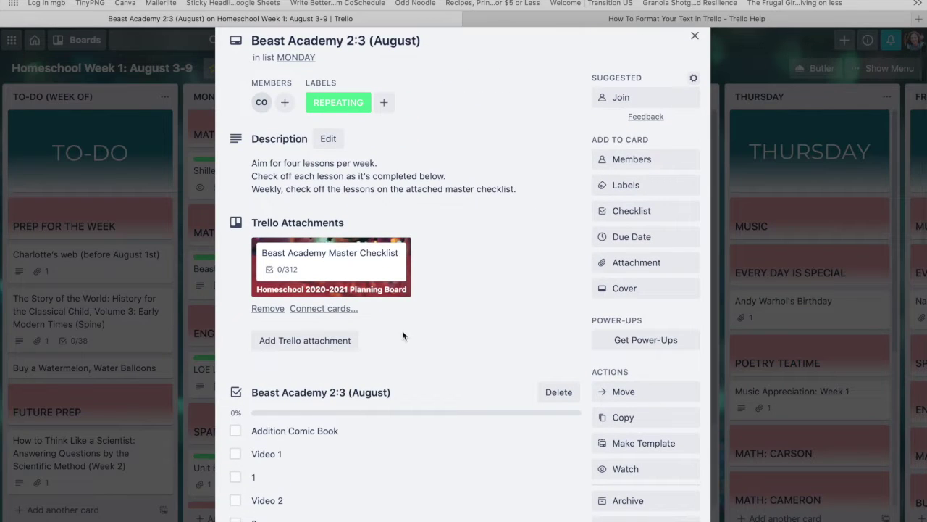
- Open the attached "Beast Academy Master Checklist" card, inspect its attachment sources and checklist items, and close the card
{"action": "left_click", "coordinate": [321, 271]}
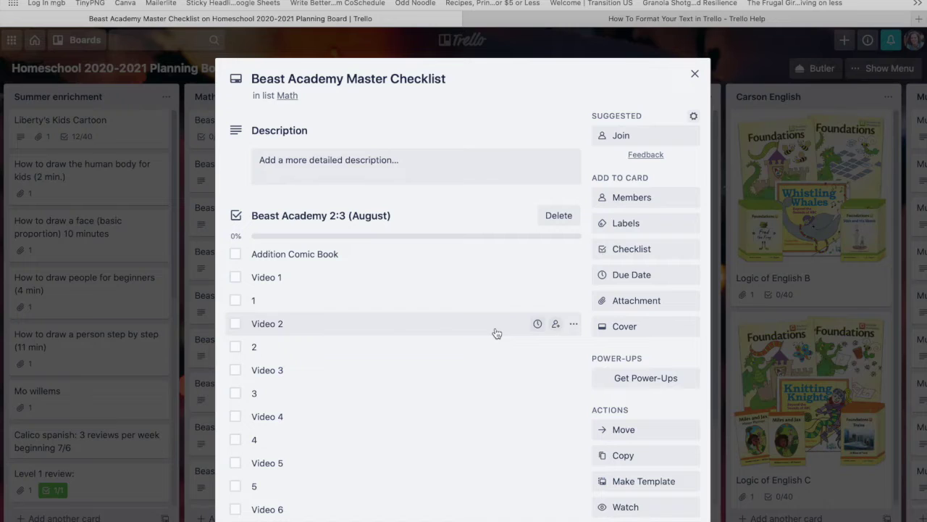
{"action": "left_click", "coordinate": [644, 301]}
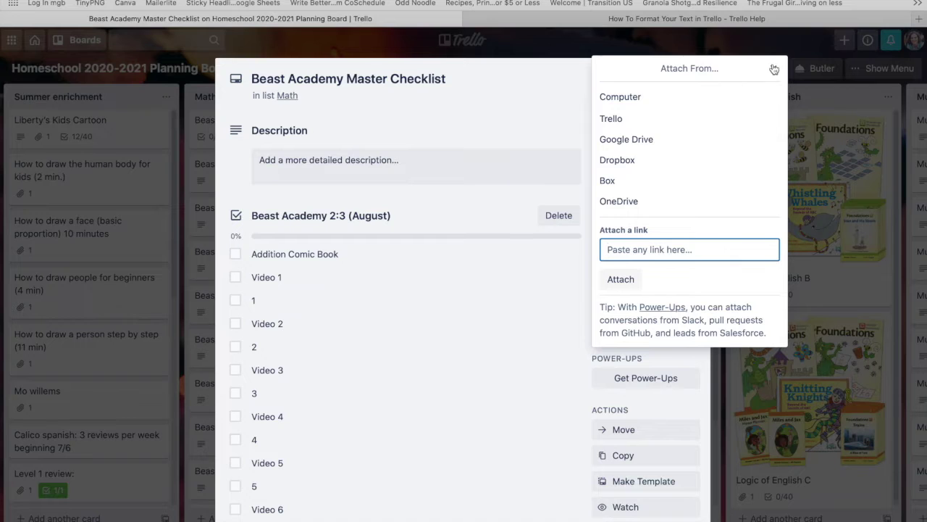
{"action": "left_click", "coordinate": [772, 69]}
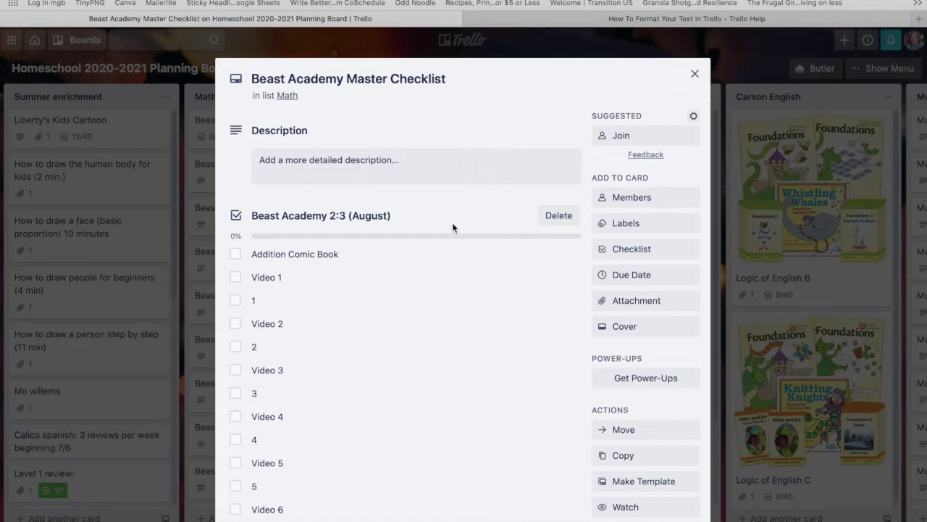
{"action": "scroll", "coordinate": [442, 270], "scroll_direction": "down", "scroll_amount": 5}
{"action": "scroll", "coordinate": [443, 269], "scroll_direction": "down", "scroll_amount": 20}
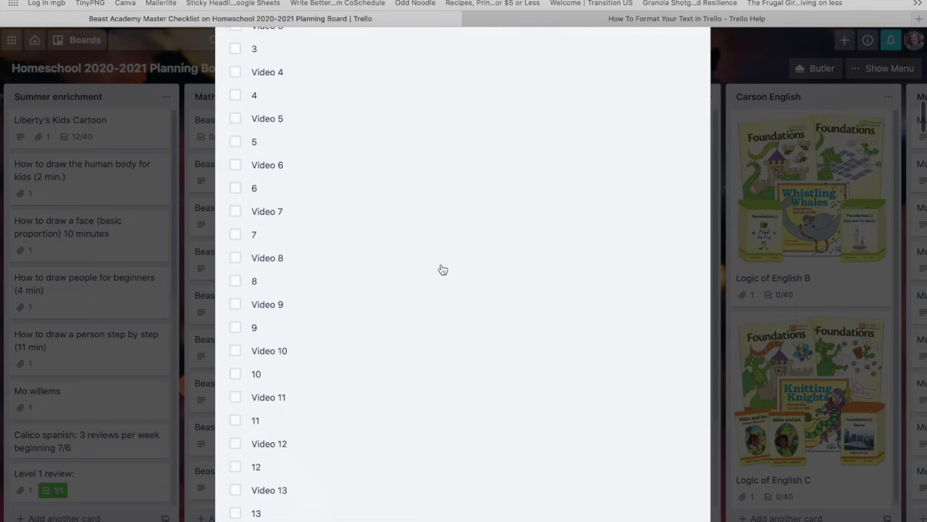
{"action": "scroll", "coordinate": [442, 269], "scroll_direction": "up", "scroll_amount": 20}
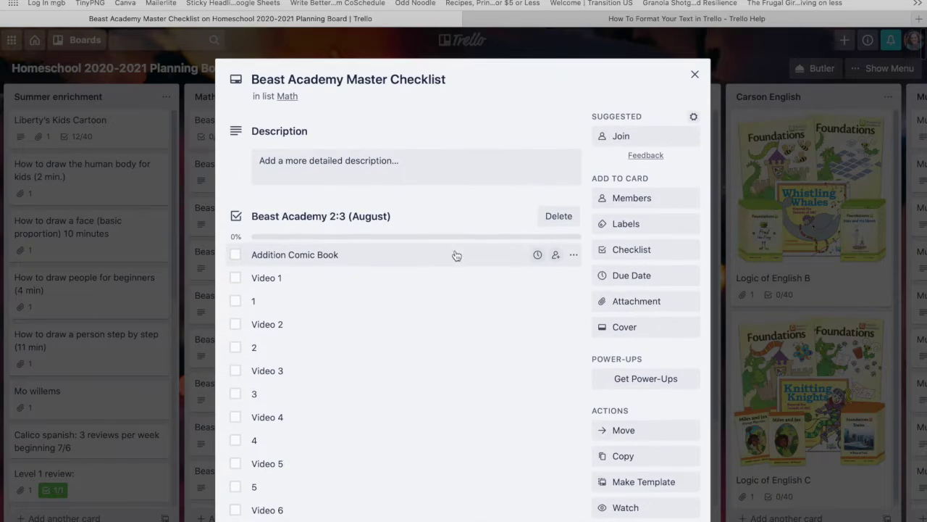
{"action": "left_click", "coordinate": [694, 77]}
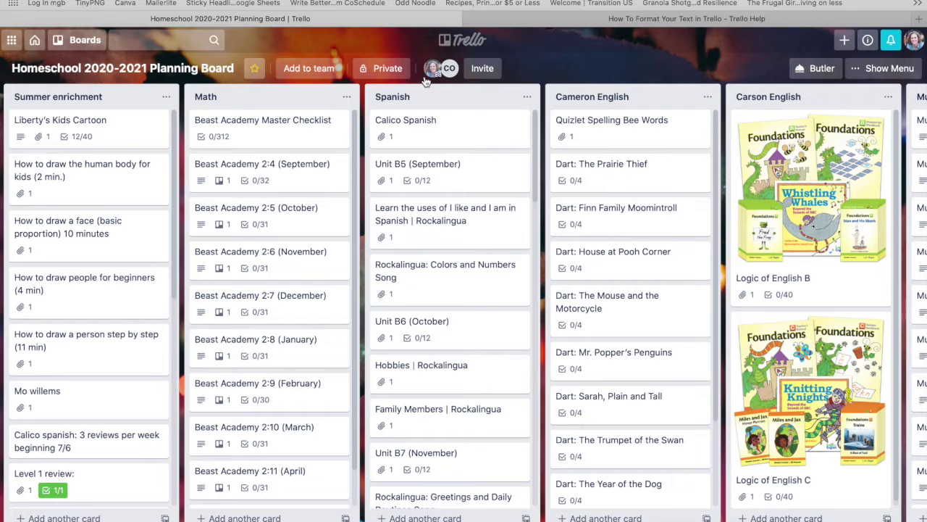
- Reopen the "Homeschool Week 1: August 3-9" board from the boards overview and look down its Monday list
{"action": "left_click", "coordinate": [34, 40]}
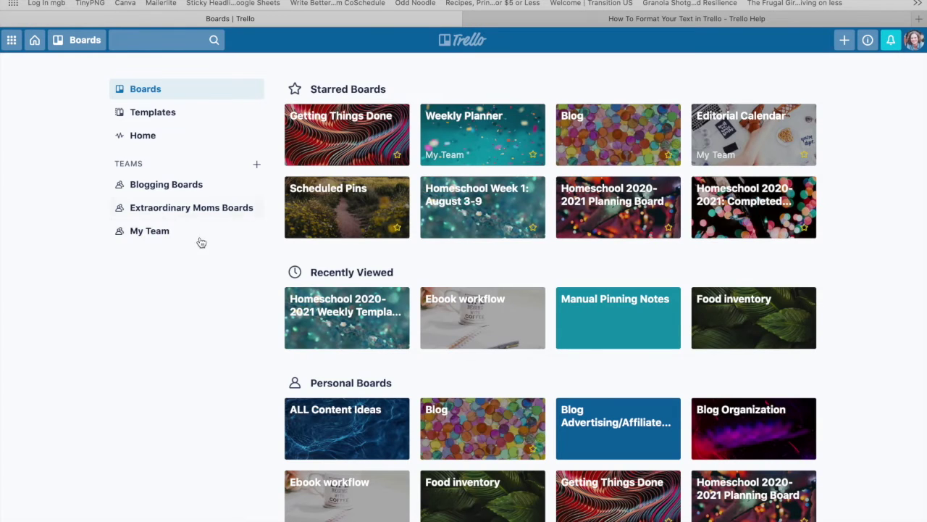
{"action": "left_click", "coordinate": [475, 212]}
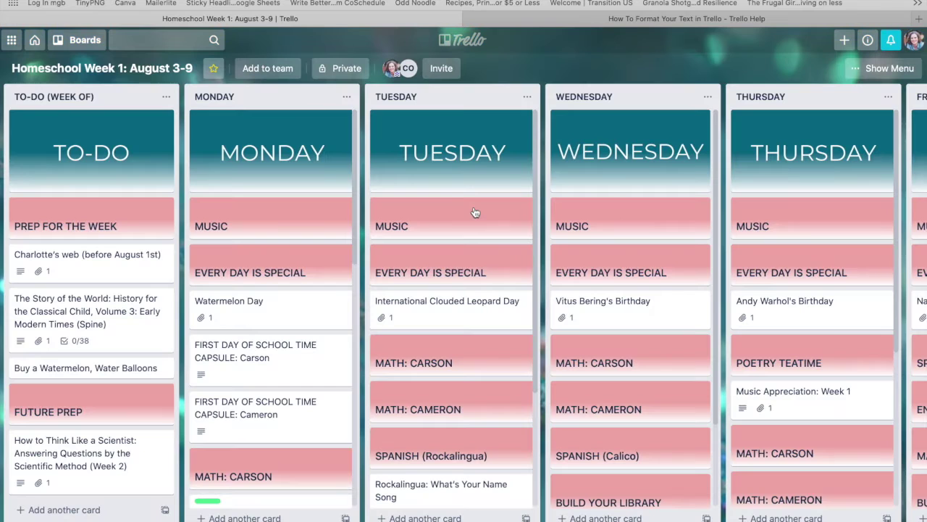
{"action": "scroll", "coordinate": [274, 355], "scroll_direction": "down", "scroll_amount": 5}
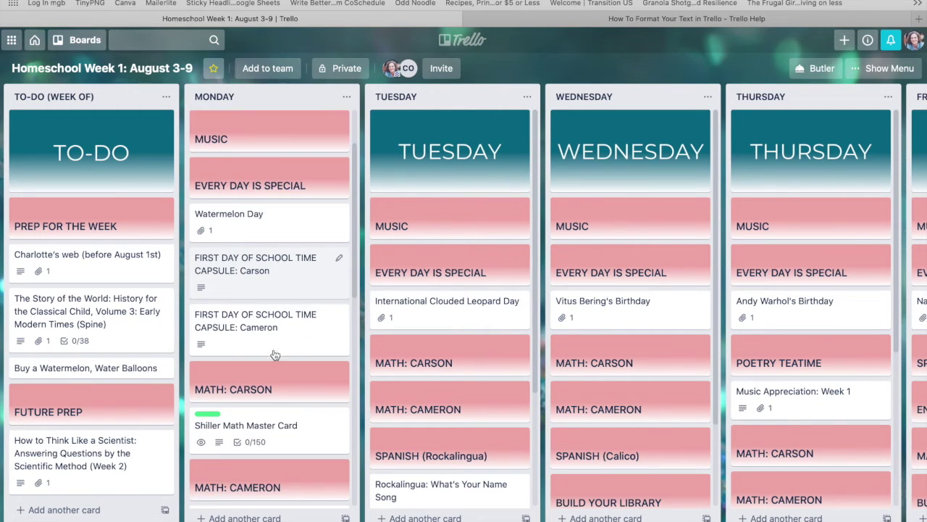
- Look down the Monday list to the "BYL 1:1" card, view its checklist, and close the card
{"action": "scroll", "coordinate": [275, 354], "scroll_direction": "down", "scroll_amount": 5}
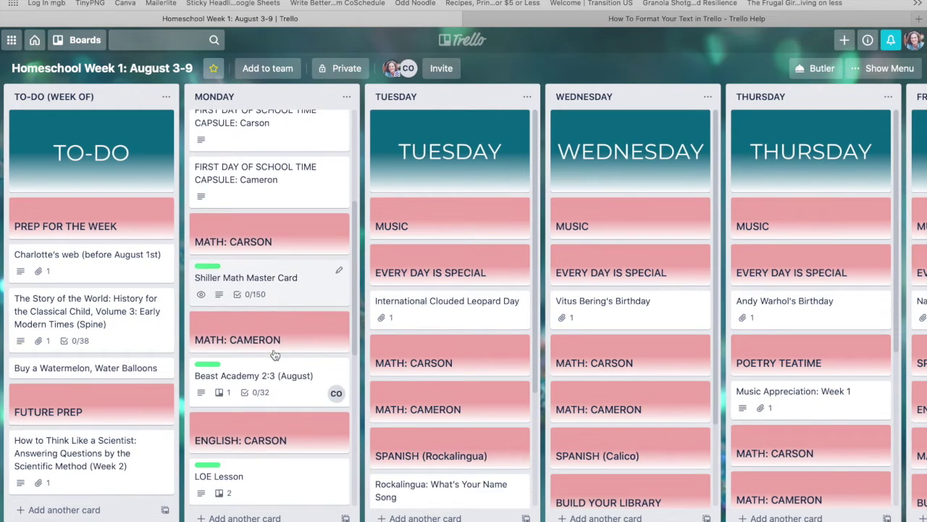
{"action": "scroll", "coordinate": [275, 354], "scroll_direction": "down", "scroll_amount": 3}
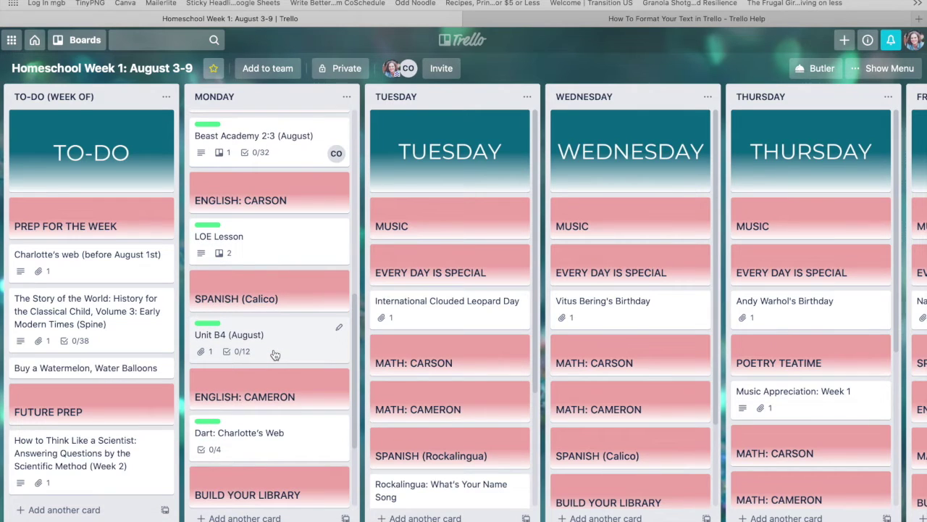
{"action": "scroll", "coordinate": [274, 354], "scroll_direction": "down", "scroll_amount": 4}
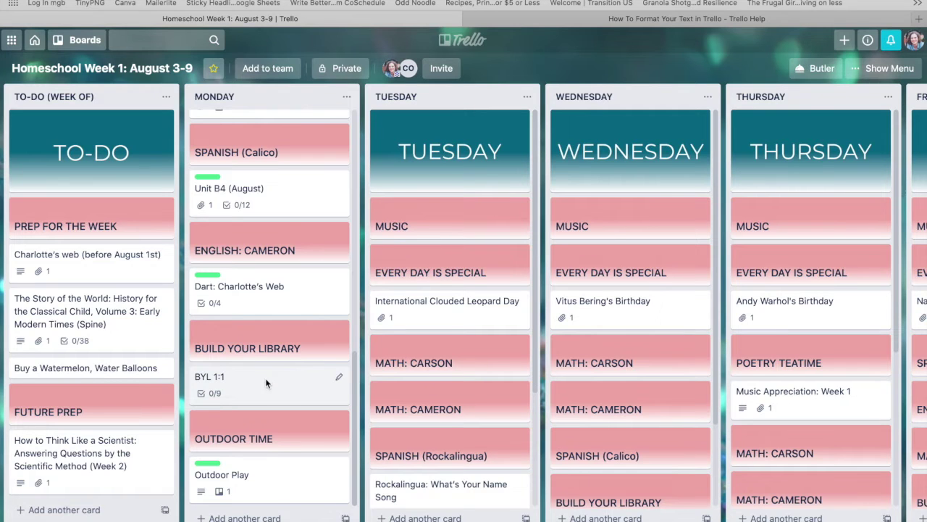
{"action": "left_click", "coordinate": [265, 377]}
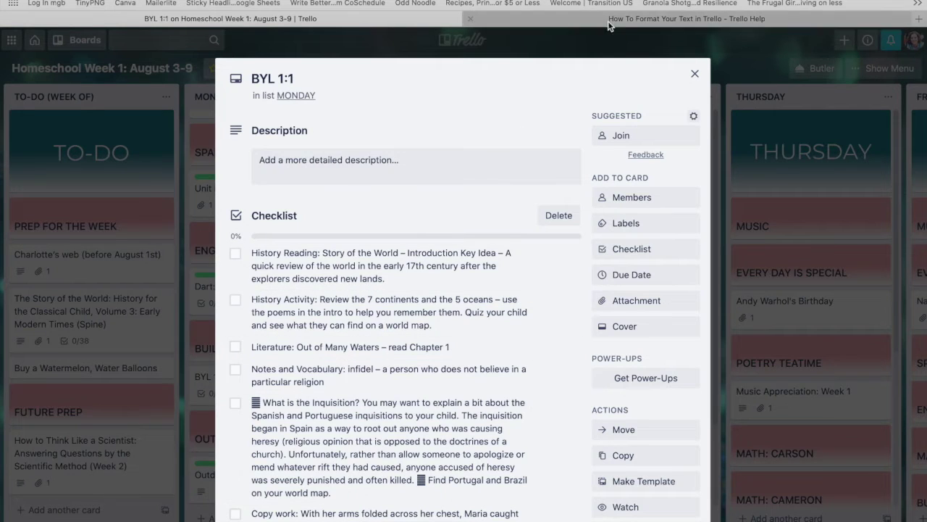
{"action": "left_click", "coordinate": [693, 74]}
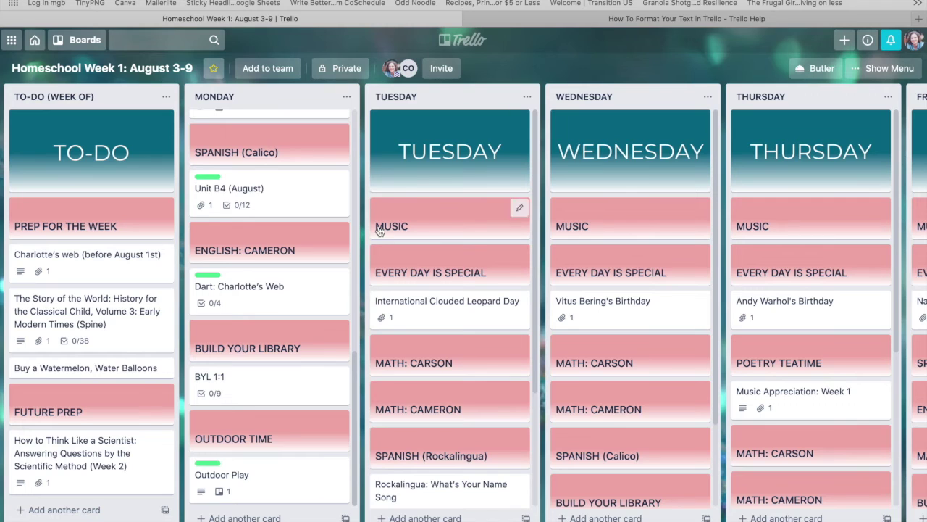
- Move the "BYL 1:1" card from the Monday list to the end of the "COMPLETED (August 3-9 )" list
{"action": "scroll", "coordinate": [247, 313], "scroll_direction": "up", "scroll_amount": 1}
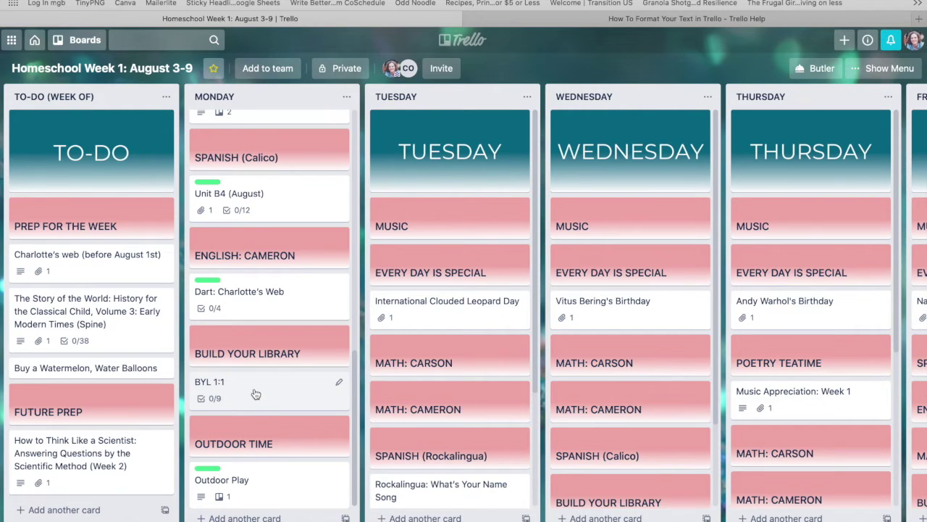
{"action": "left_click_drag", "start_coordinate": [256, 394], "coordinate": [761, 264]}
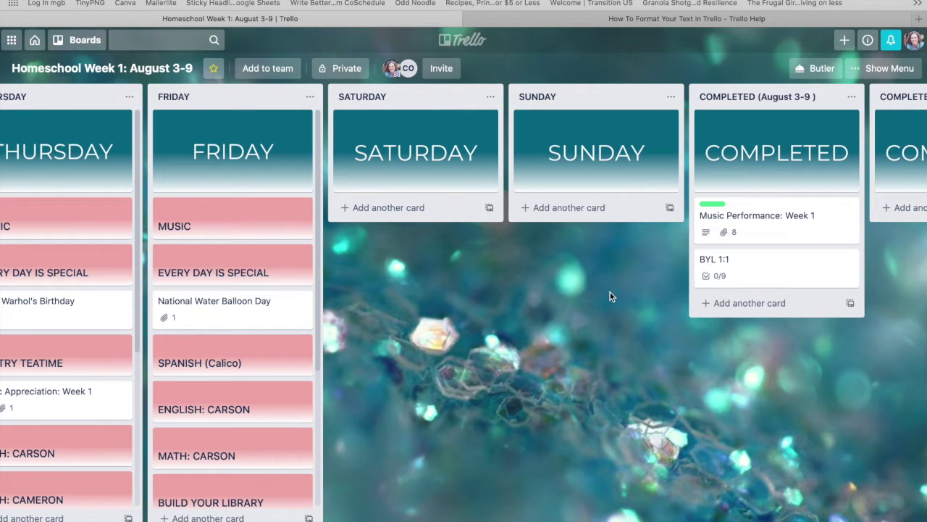
{"action": "scroll", "coordinate": [610, 292], "scroll_direction": "left", "scroll_amount": 3}
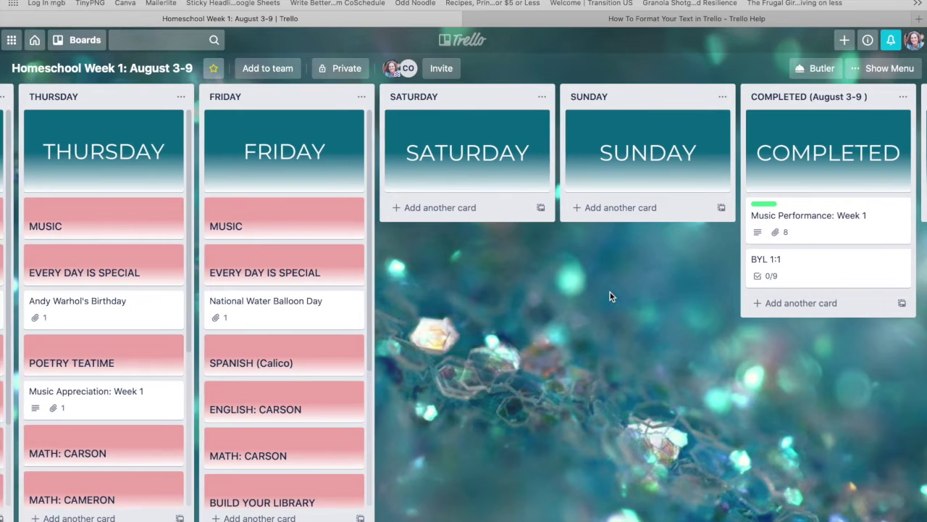
- Move the whole "COMPLETED (August 3-9 )" list to position 1 on the "Homeschool 2020-2021: Completed Weeks" board
{"action": "scroll", "coordinate": [610, 291], "scroll_direction": "right", "scroll_amount": 2}
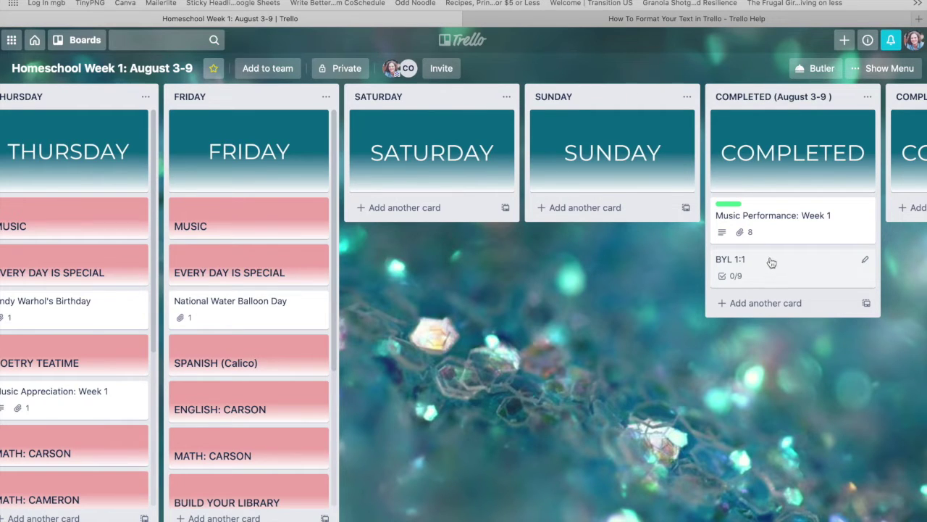
{"action": "left_click", "coordinate": [868, 97]}
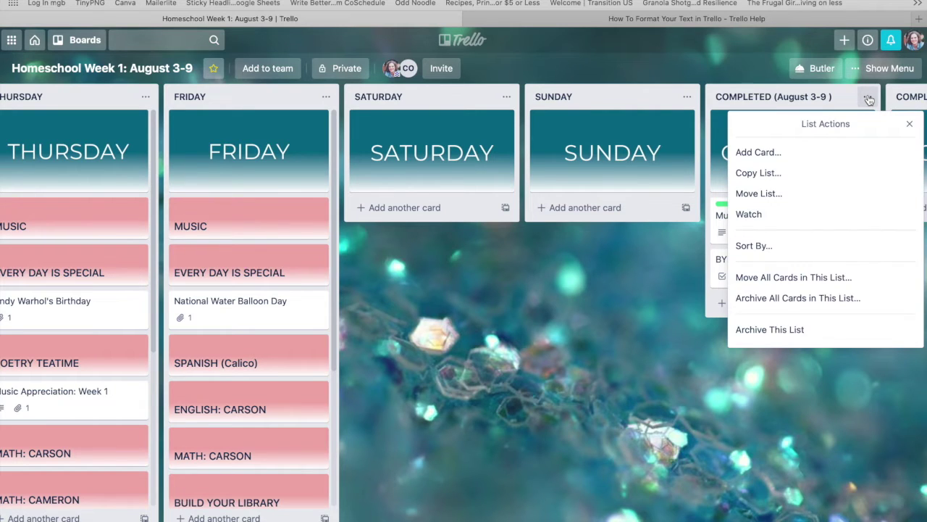
{"action": "left_click", "coordinate": [807, 203]}
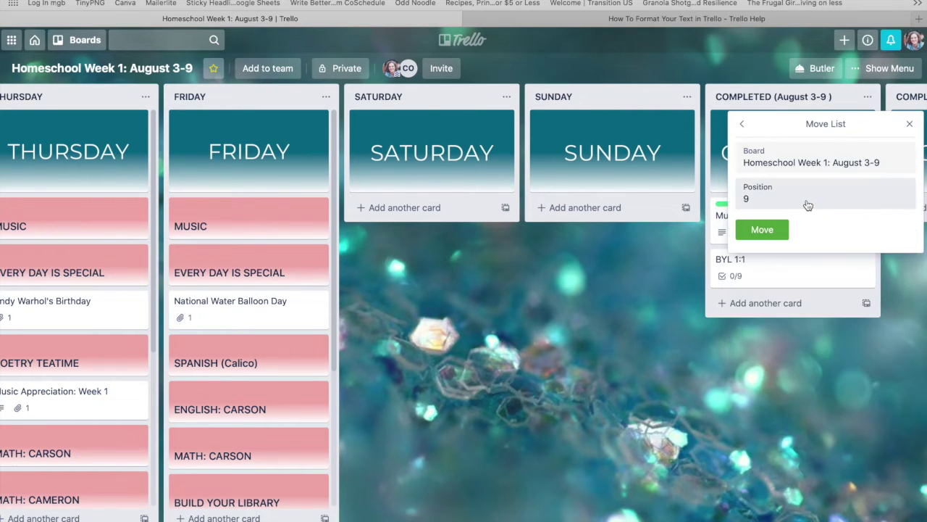
{"action": "left_click", "coordinate": [804, 167]}
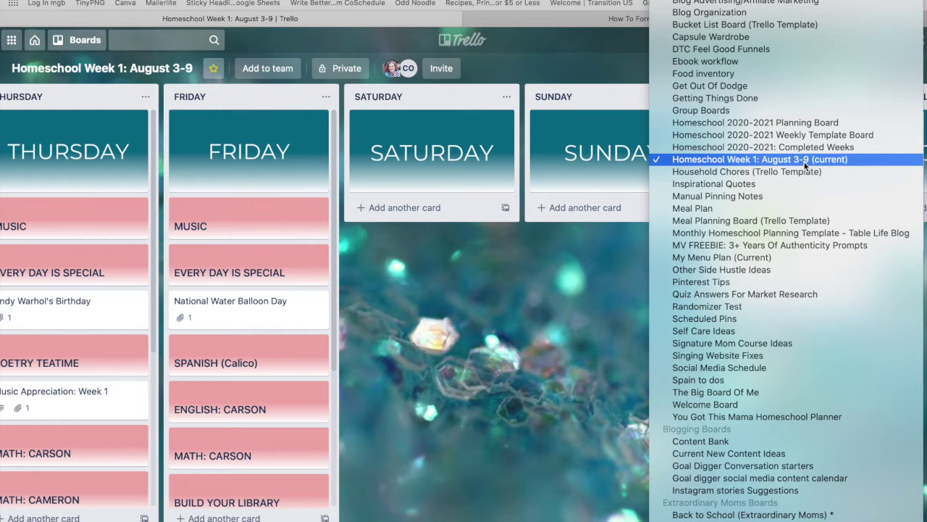
{"action": "left_click", "coordinate": [804, 148]}
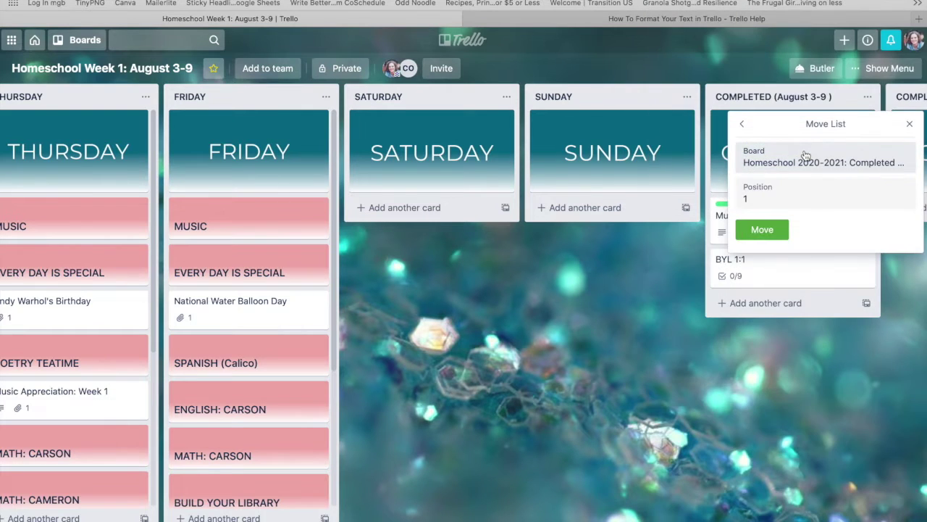
{"action": "left_click", "coordinate": [765, 233]}
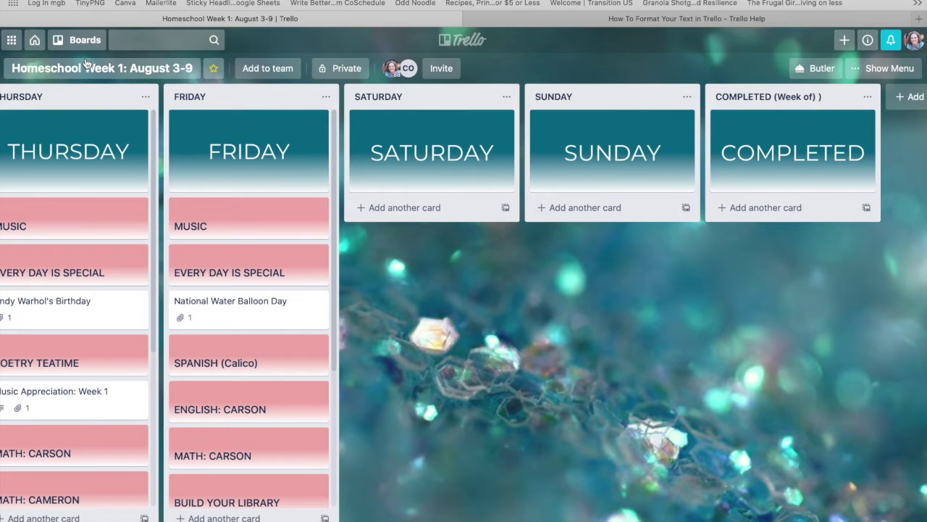
- View the transferred list on the "Homeschool 2020-2021: Completed Weeks" board, and return to the "Homeschool Week 1: August 3-9" board
{"action": "left_click", "coordinate": [62, 42]}
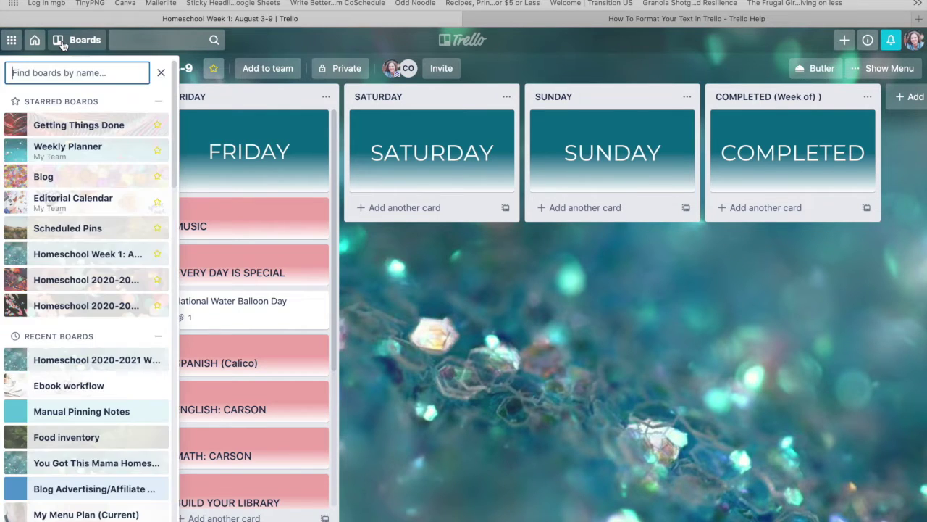
{"action": "left_click", "coordinate": [76, 306]}
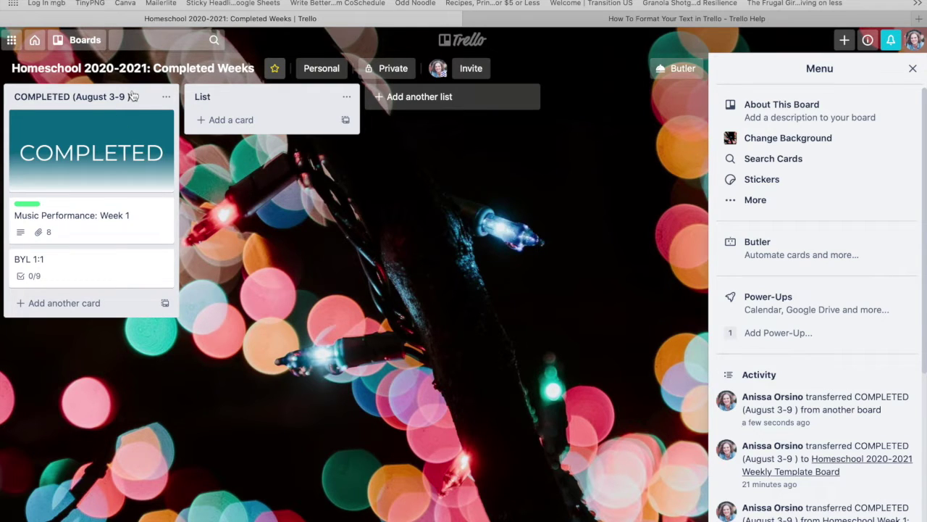
{"action": "left_click", "coordinate": [59, 41]}
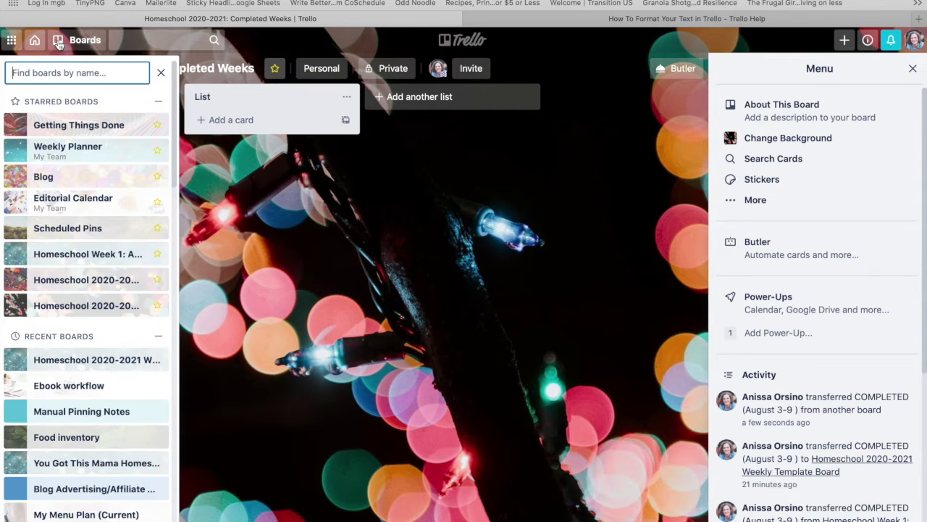
{"action": "left_click", "coordinate": [58, 253]}
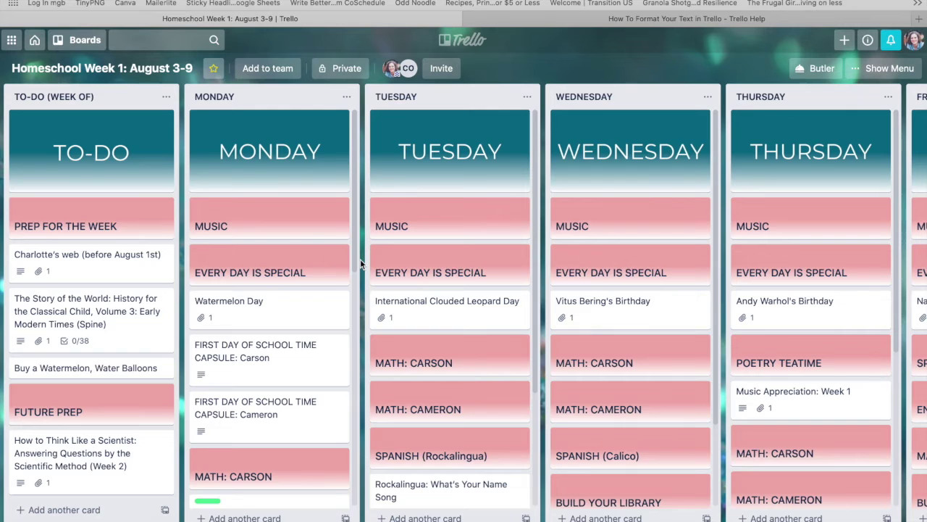
- Look across the weekday lists and examine the subject headers and lesson cards in the Tuesday list
{"action": "scroll", "coordinate": [360, 258], "scroll_direction": "right", "scroll_amount": 5}
{"action": "scroll", "coordinate": [360, 265], "scroll_direction": "right", "scroll_amount": 2}
{"action": "scroll", "coordinate": [336, 310], "scroll_direction": "down", "scroll_amount": 1}
{"action": "scroll", "coordinate": [337, 310], "scroll_direction": "down", "scroll_amount": 1}
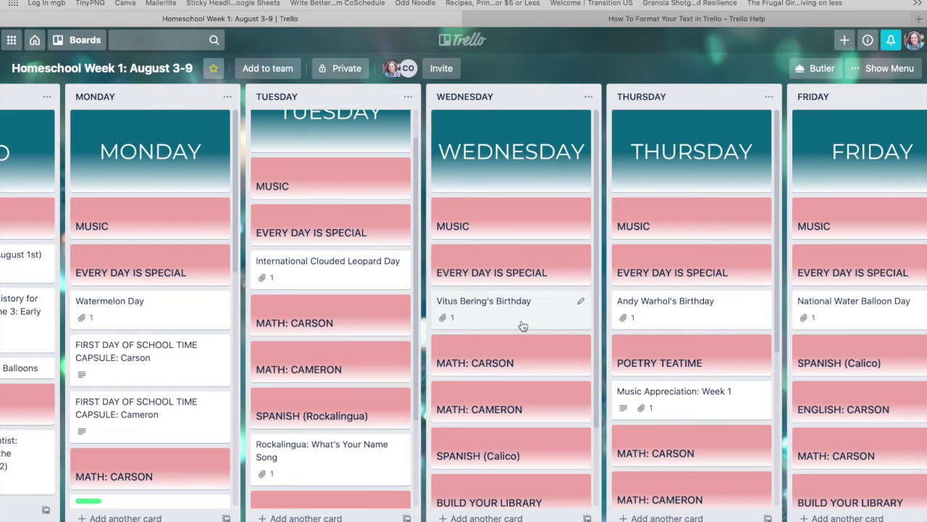
{"action": "scroll", "coordinate": [348, 217], "scroll_direction": "up", "scroll_amount": 1}
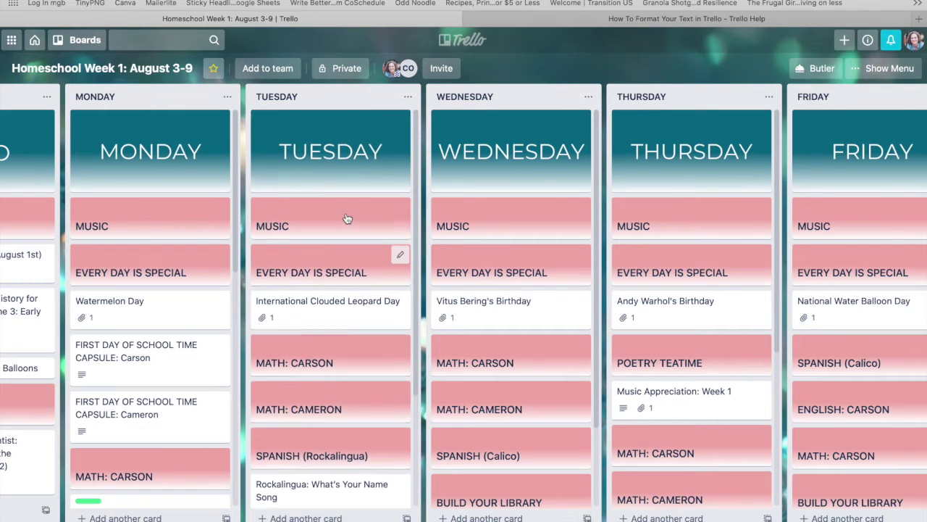
{"action": "scroll", "coordinate": [392, 368], "scroll_direction": "down", "scroll_amount": 3}
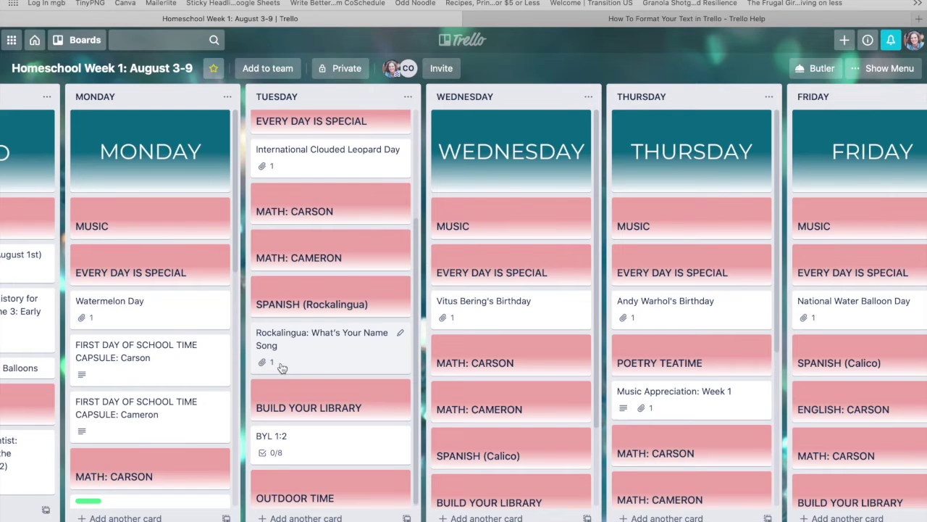
{"action": "scroll", "coordinate": [321, 366], "scroll_direction": "down", "scroll_amount": 1}
{"action": "scroll", "coordinate": [322, 366], "scroll_direction": "up", "scroll_amount": 4}
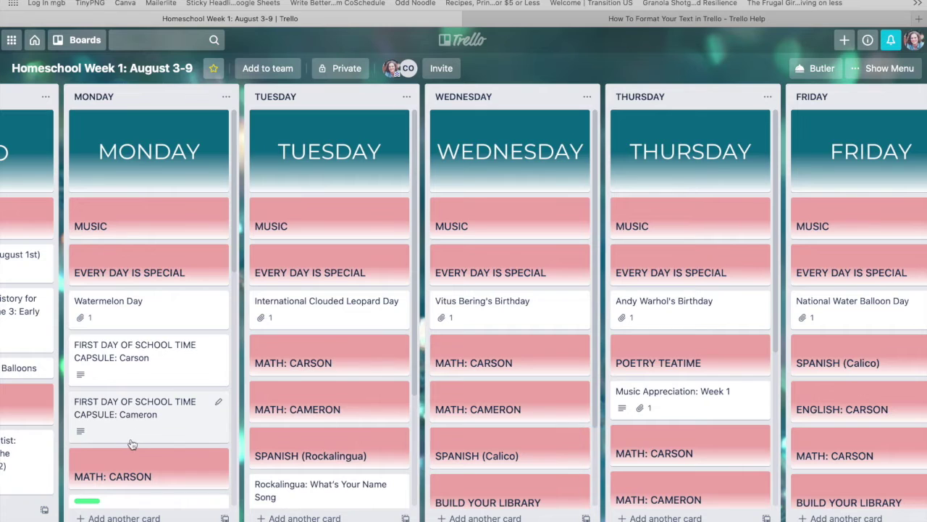
- Open the "Outdoor Play" card at the end of the Monday list and review its description and Trello attachment
{"action": "scroll", "coordinate": [131, 442], "scroll_direction": "down", "scroll_amount": 5}
{"action": "scroll", "coordinate": [133, 443], "scroll_direction": "down", "scroll_amount": 10}
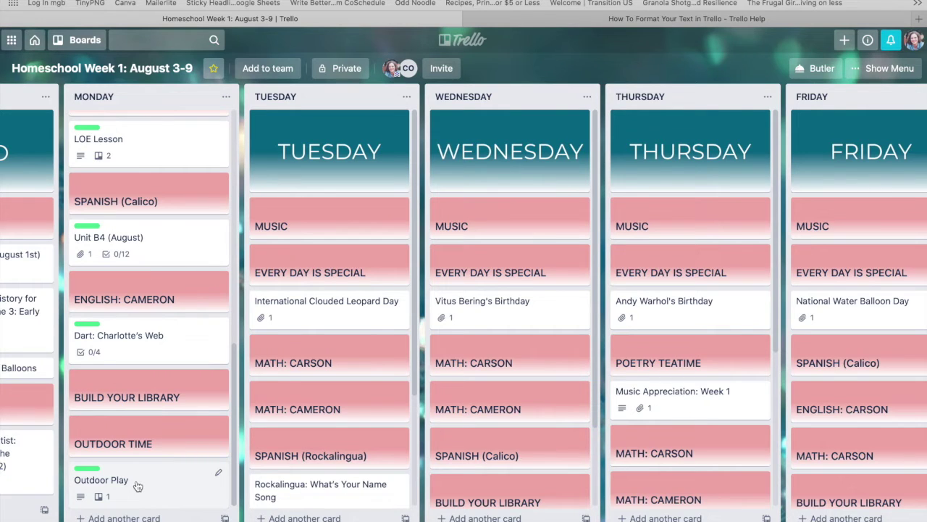
{"action": "left_click", "coordinate": [138, 484]}
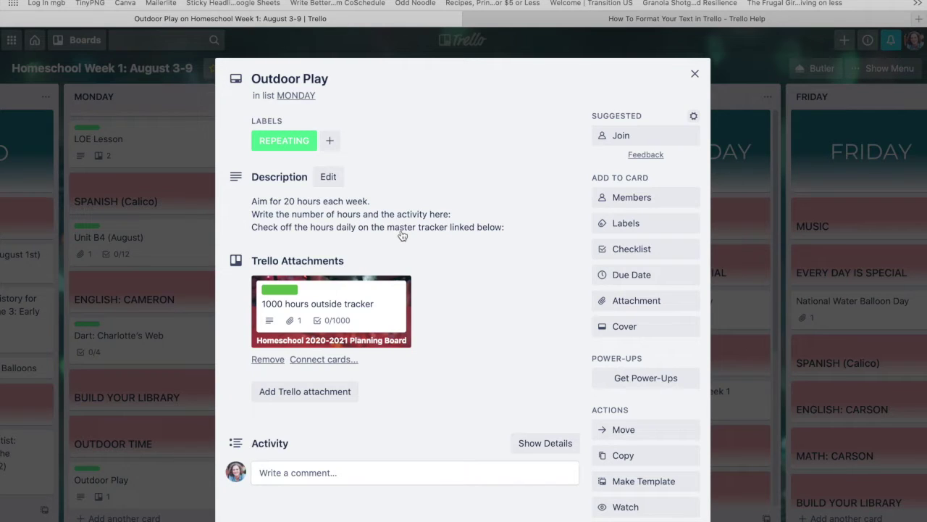
- Open the linked "1000 hours outside tracker" card, highlight its description text, and examine the August checklist
{"action": "left_click", "coordinate": [333, 306]}
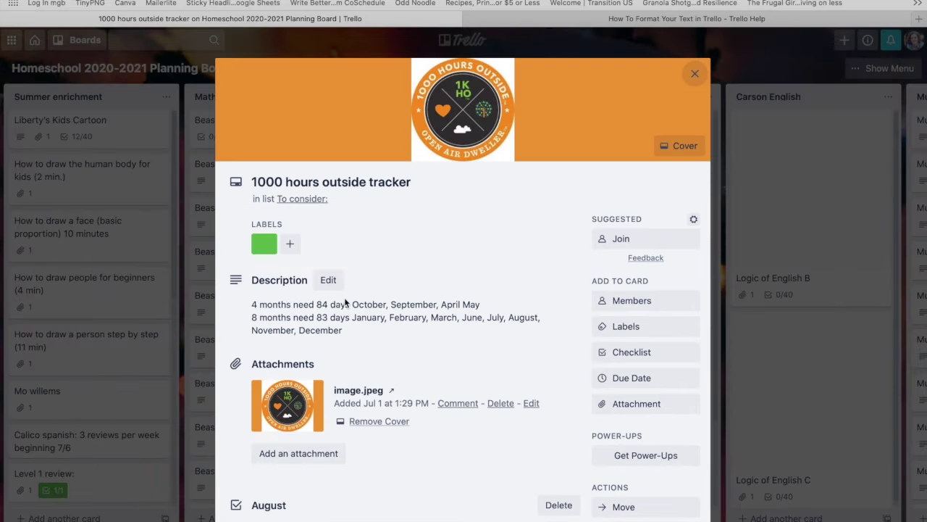
{"action": "left_click", "coordinate": [469, 321]}
{"action": "key", "text": "ctrl+a"}
{"action": "scroll", "coordinate": [435, 347], "scroll_direction": "down", "scroll_amount": 10}
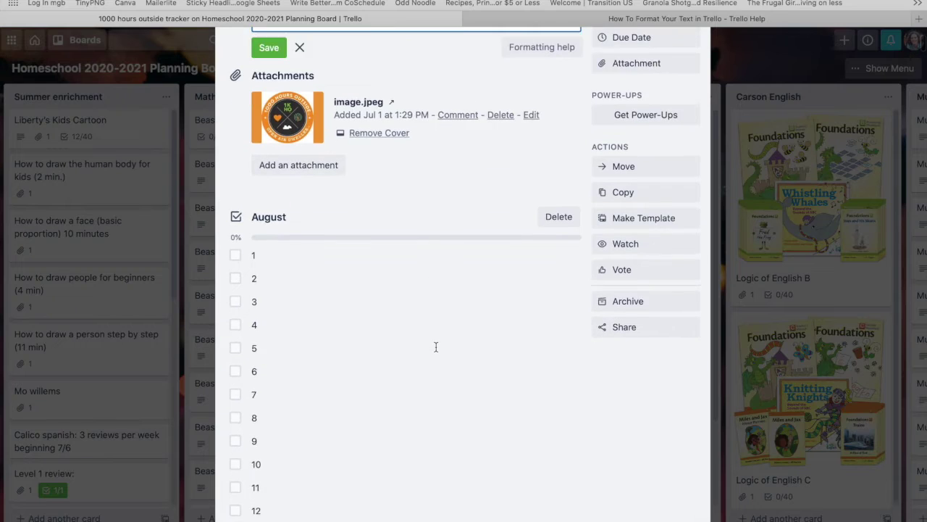
{"action": "scroll", "coordinate": [435, 347], "scroll_direction": "down", "scroll_amount": 8}
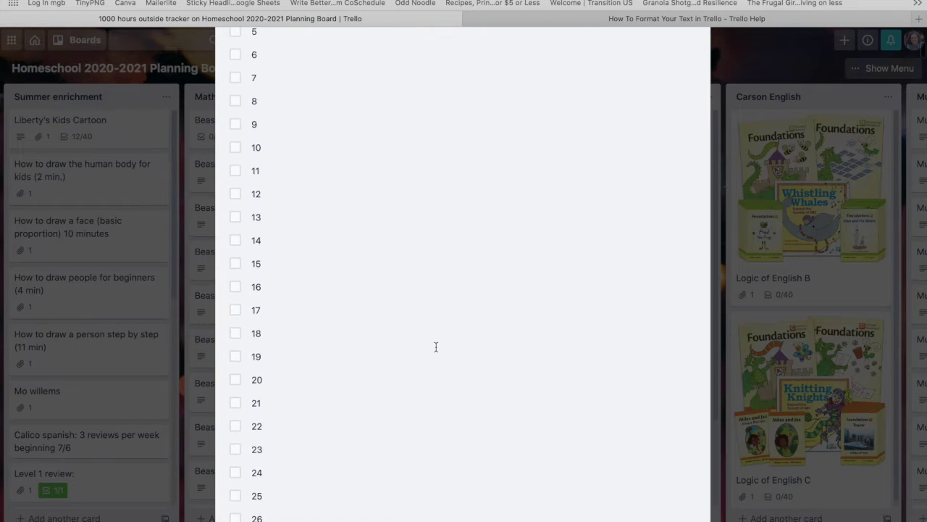
{"action": "scroll", "coordinate": [436, 347], "scroll_direction": "down", "scroll_amount": 1}
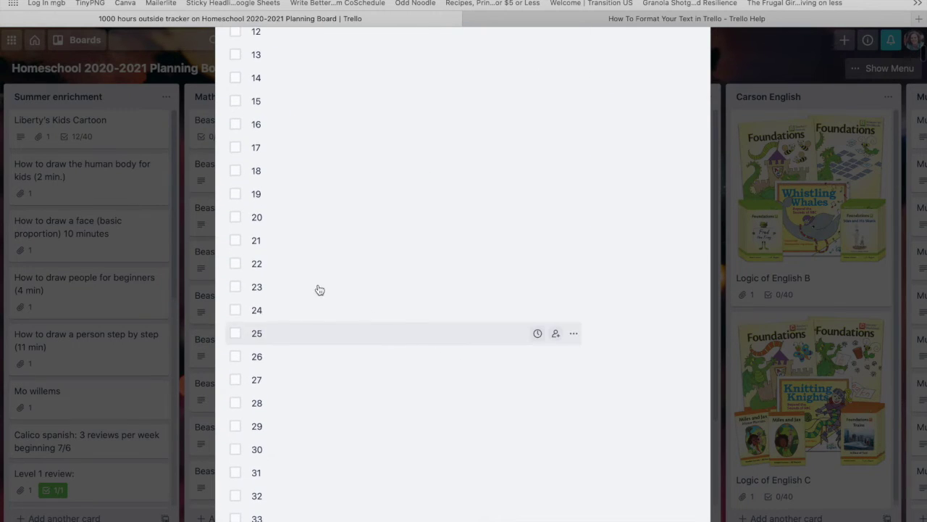
{"action": "scroll", "coordinate": [412, 411], "scroll_direction": "up", "scroll_amount": 1}
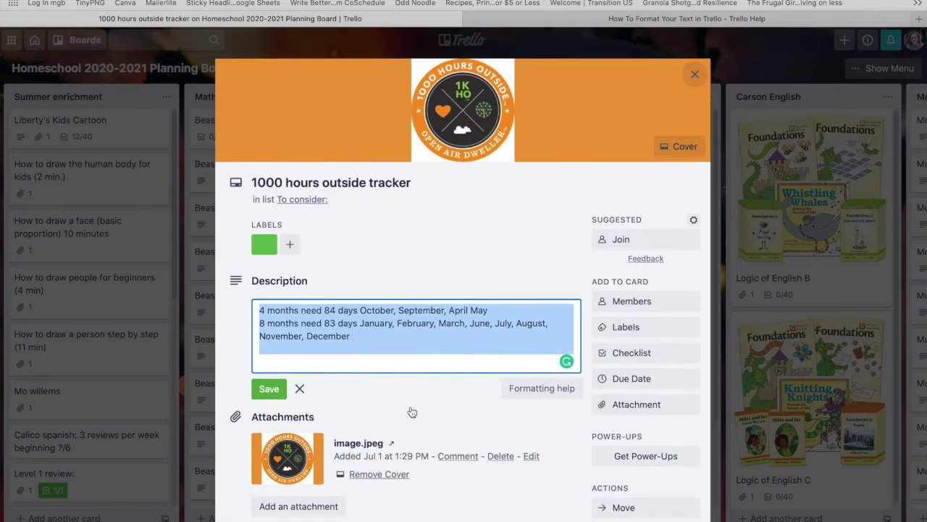
- Look through the tracker's numbered monthly checklists as far as October and close the card
{"action": "scroll", "coordinate": [412, 412], "scroll_direction": "down", "scroll_amount": 10}
{"action": "scroll", "coordinate": [411, 411], "scroll_direction": "down", "scroll_amount": 10}
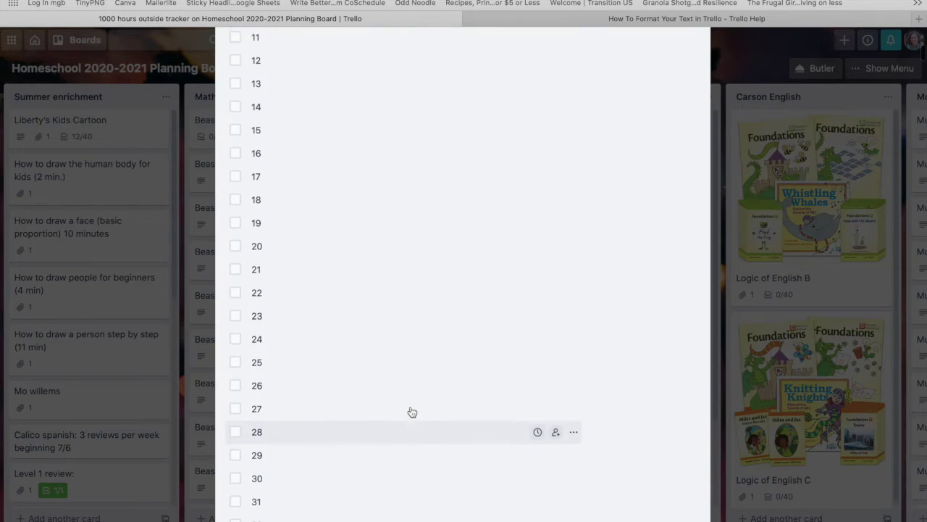
{"action": "scroll", "coordinate": [412, 411], "scroll_direction": "down", "scroll_amount": 8}
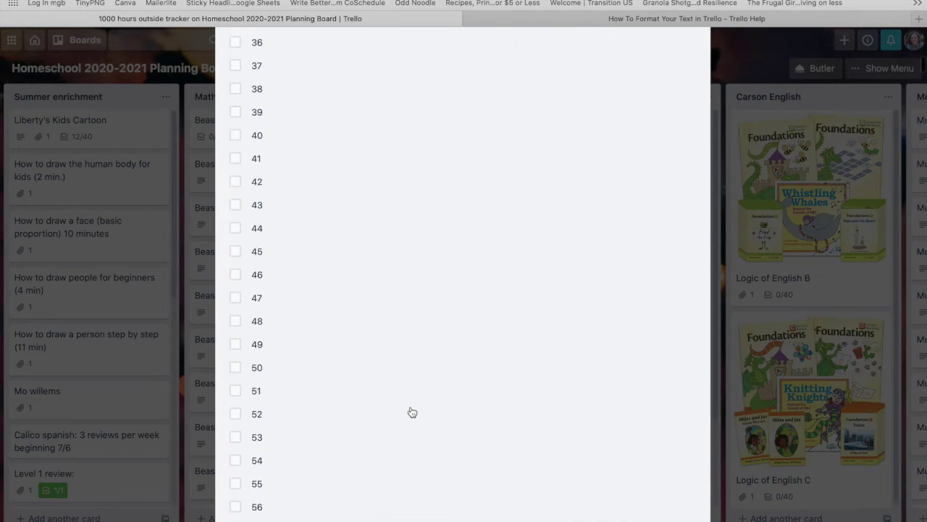
{"action": "scroll", "coordinate": [411, 411], "scroll_direction": "down", "scroll_amount": 12}
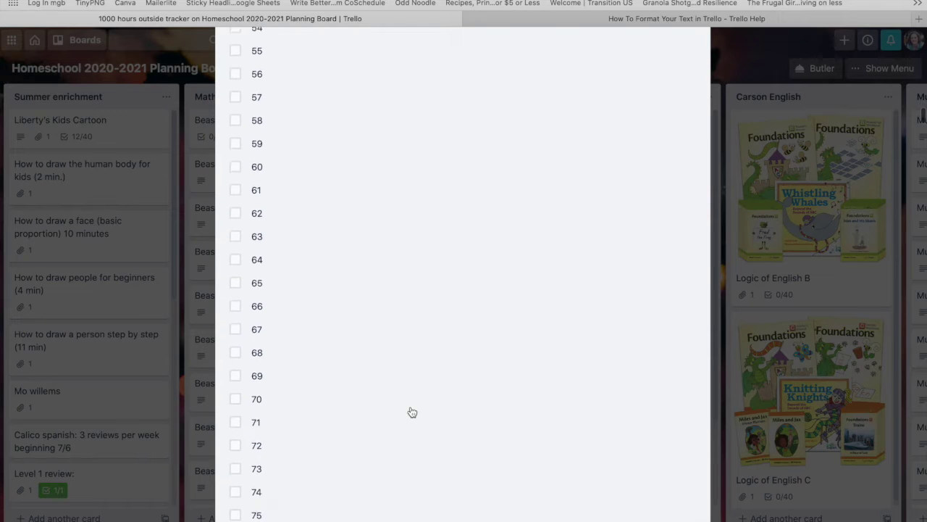
{"action": "scroll", "coordinate": [411, 411], "scroll_direction": "down", "scroll_amount": 3}
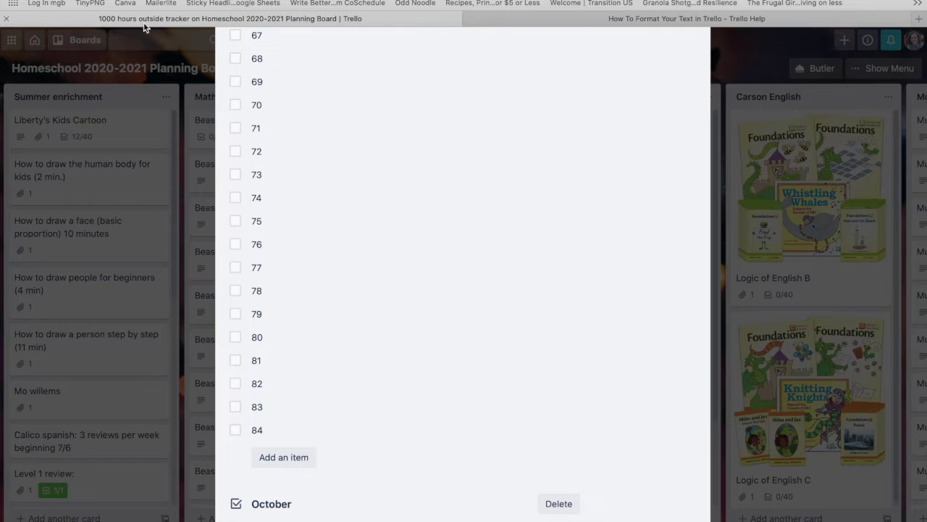
{"action": "scroll", "coordinate": [117, 107], "scroll_direction": "down", "scroll_amount": 2}
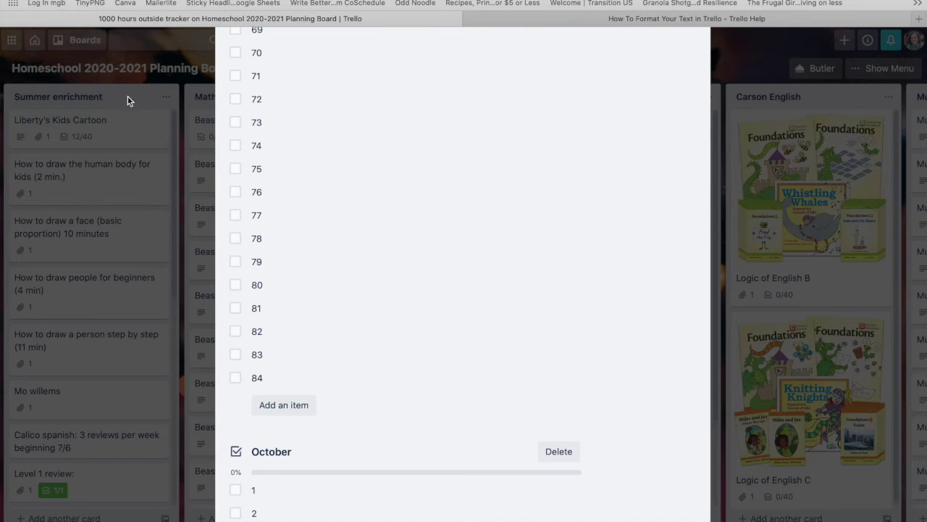
{"action": "left_click", "coordinate": [130, 109]}
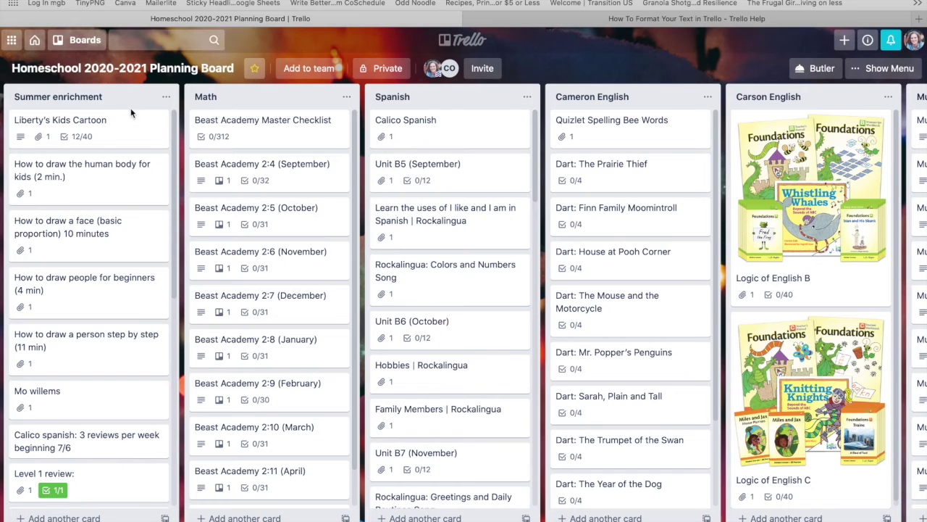
- Open the "Homeschool Week 1: August 3-9" board and look through the Monday list down to the outdoor time section
{"action": "left_click", "coordinate": [38, 41]}
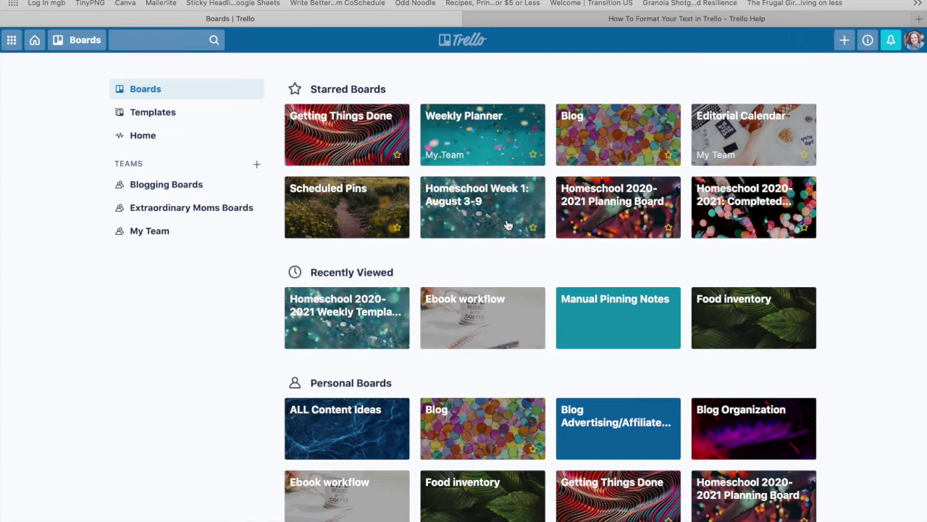
{"action": "left_click", "coordinate": [508, 225]}
{"action": "scroll", "coordinate": [248, 426], "scroll_direction": "down", "scroll_amount": 3}
{"action": "scroll", "coordinate": [248, 427], "scroll_direction": "down", "scroll_amount": 5}
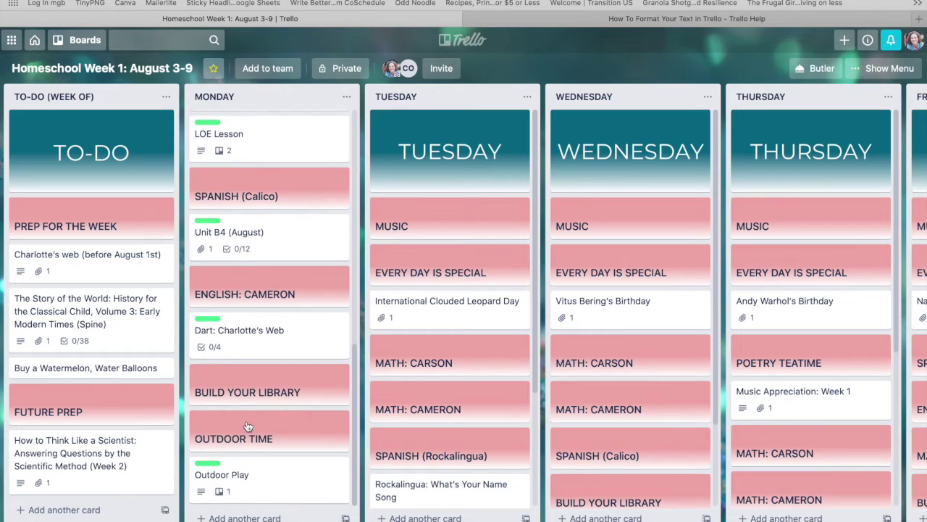
{"action": "scroll", "coordinate": [262, 366], "scroll_direction": "up", "scroll_amount": 8}
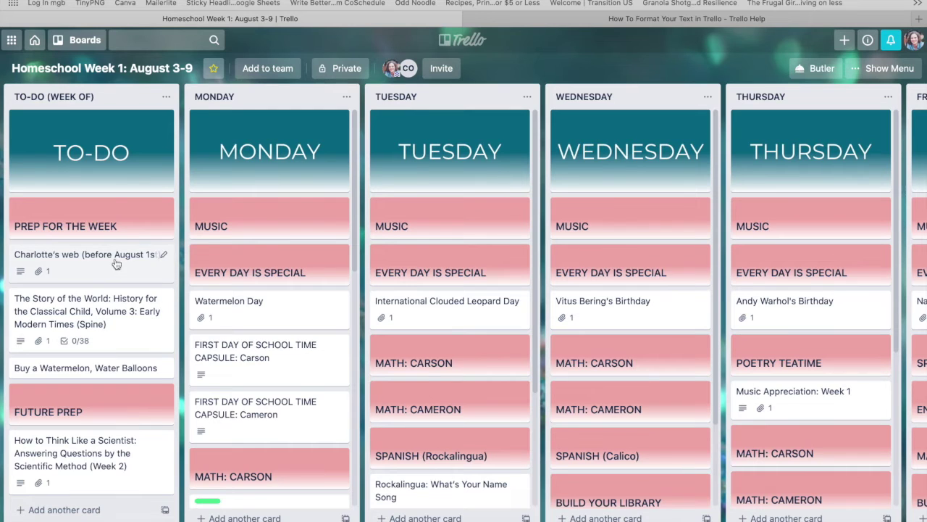
- Switch to the "Homeschool 2020-2021 Planning Board" and look through the cards in the Summer enrichment list
{"action": "left_click", "coordinate": [70, 42]}
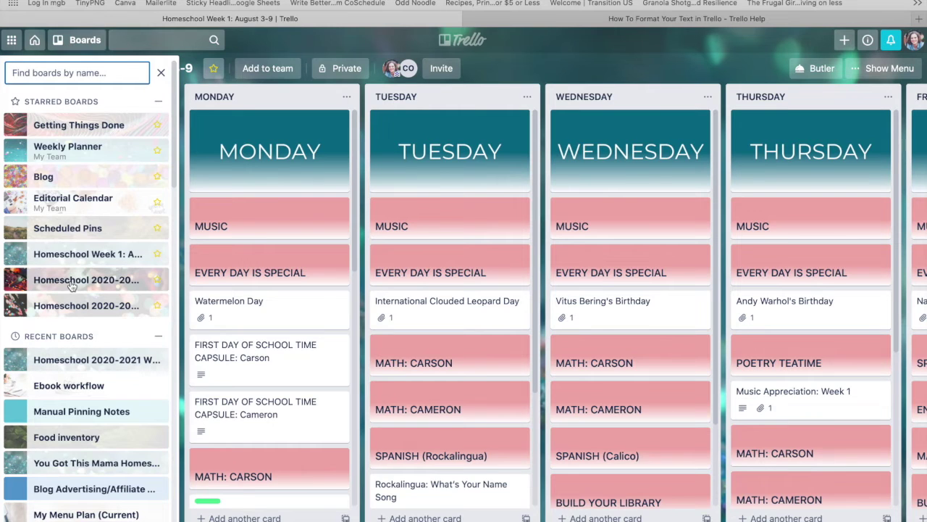
{"action": "left_click", "coordinate": [70, 280]}
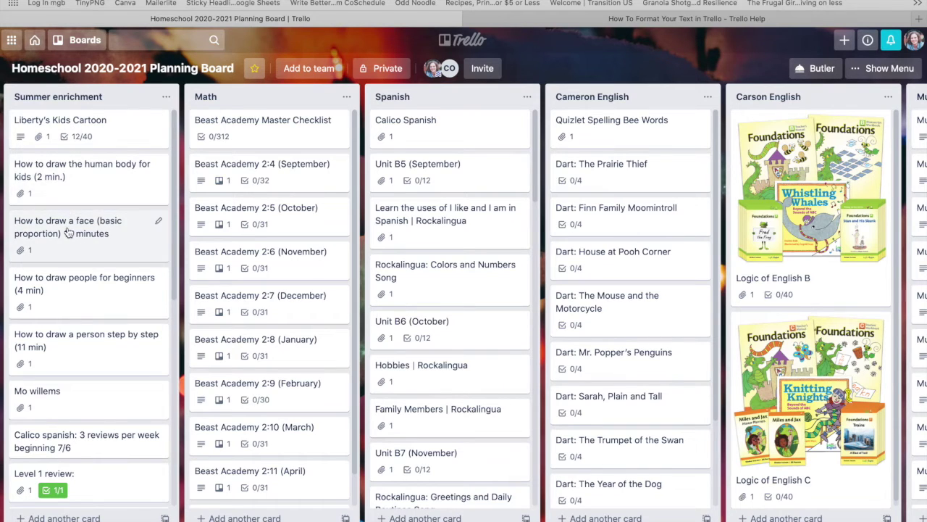
{"action": "scroll", "coordinate": [68, 232], "scroll_direction": "down", "scroll_amount": 1}
{"action": "scroll", "coordinate": [69, 232], "scroll_direction": "down", "scroll_amount": 5}
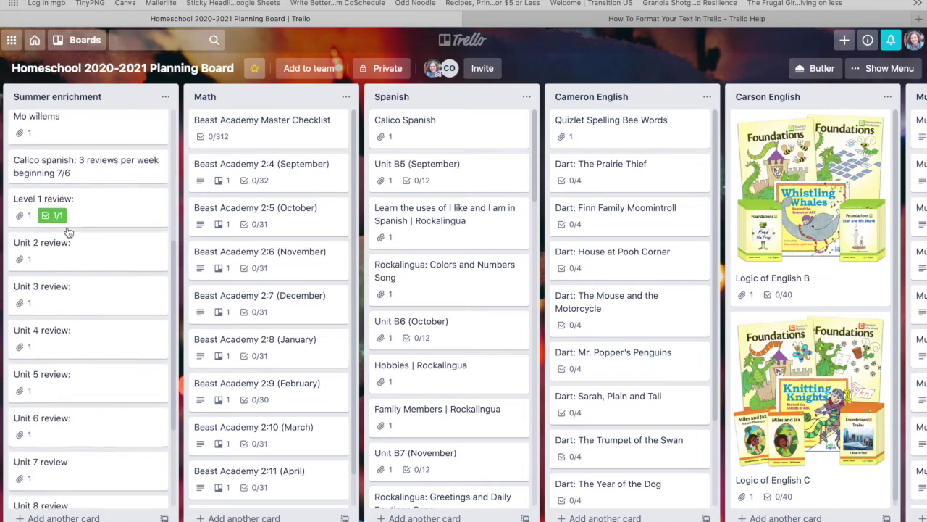
{"action": "scroll", "coordinate": [68, 232], "scroll_direction": "down", "scroll_amount": 2}
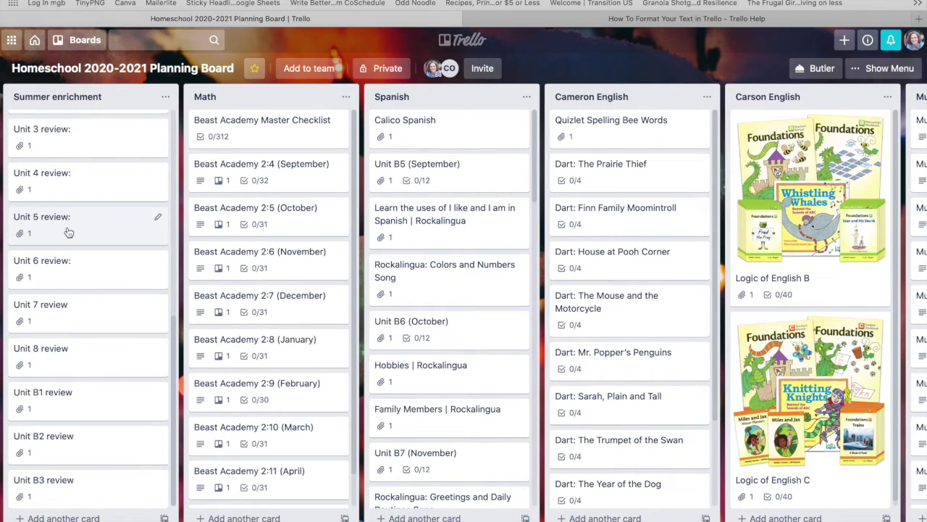
{"action": "scroll", "coordinate": [68, 232], "scroll_direction": "up", "scroll_amount": 7}
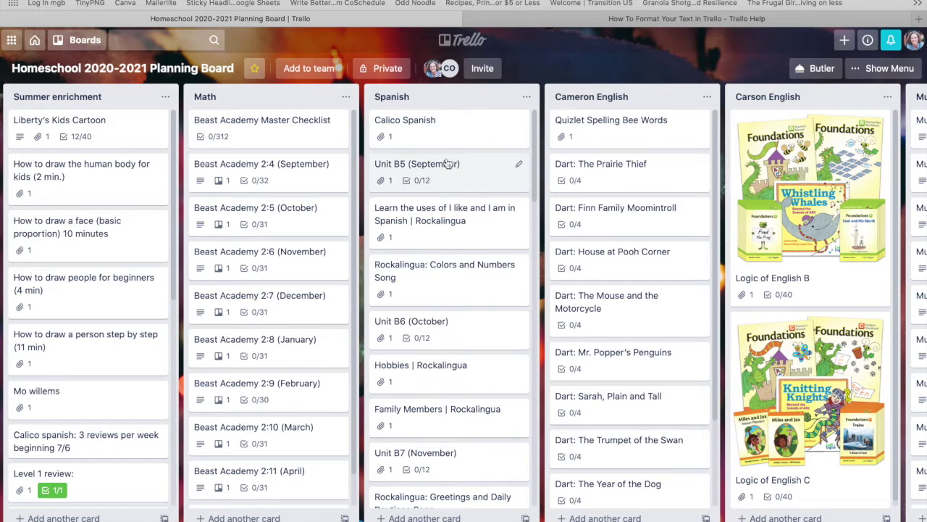
- Look across the planning board's subject lists, examining the Spanish, two English and Music lists
{"action": "scroll", "coordinate": [612, 151], "scroll_direction": "right", "scroll_amount": 5}
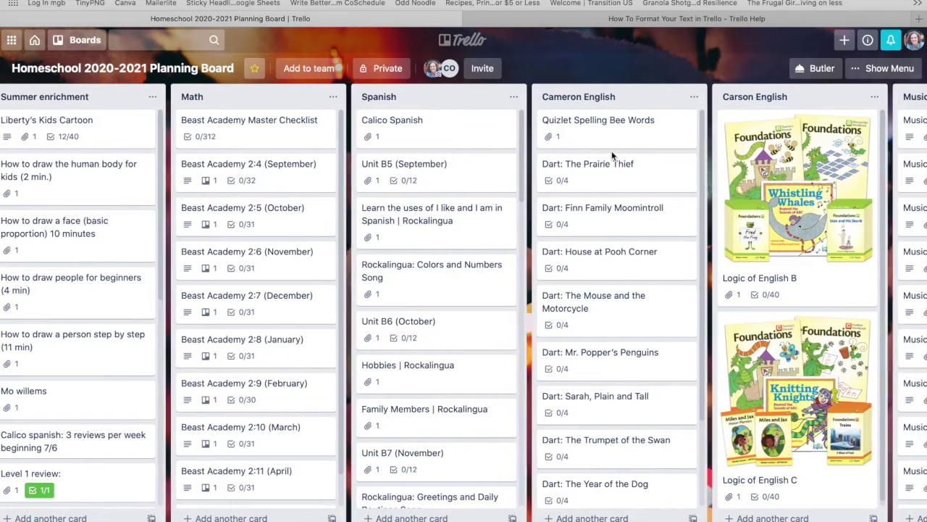
{"action": "scroll", "coordinate": [611, 151], "scroll_direction": "right", "scroll_amount": 2}
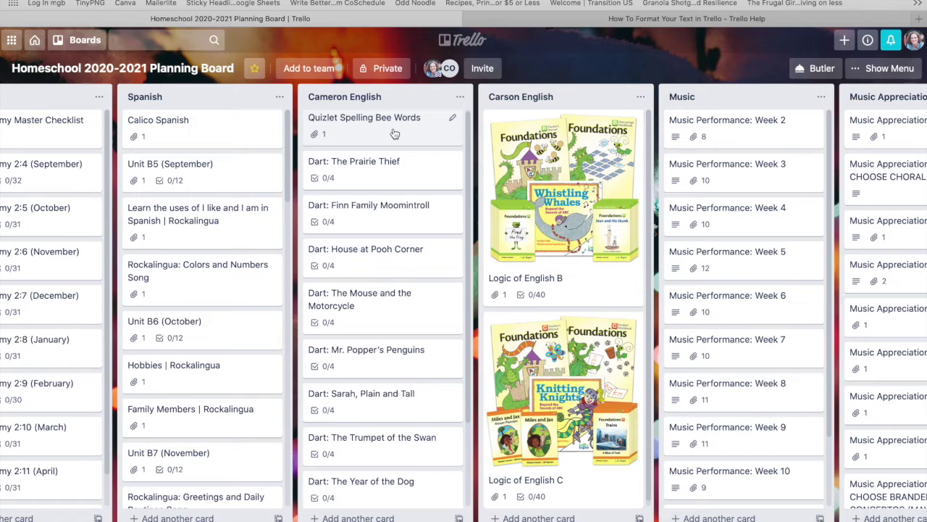
{"action": "scroll", "coordinate": [391, 134], "scroll_direction": "down", "scroll_amount": 1}
{"action": "scroll", "coordinate": [376, 133], "scroll_direction": "up", "scroll_amount": 2}
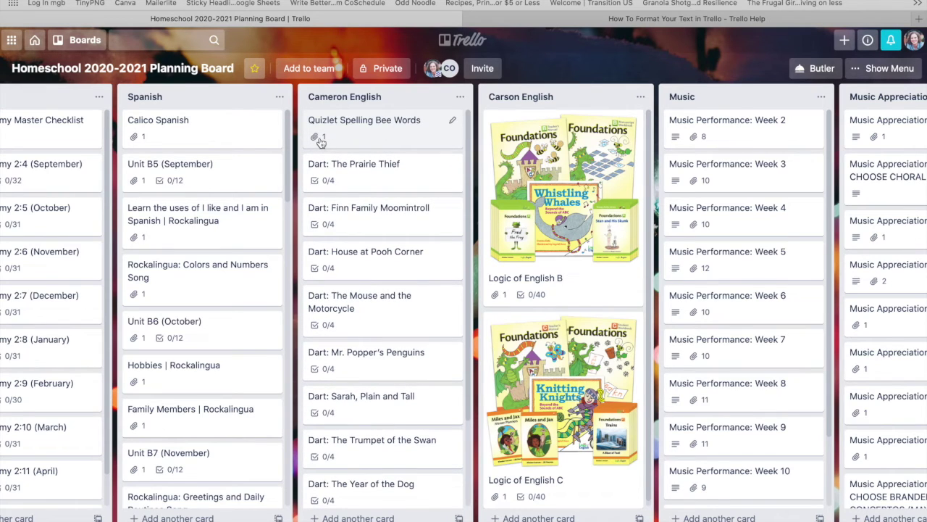
{"action": "scroll", "coordinate": [478, 151], "scroll_direction": "right", "scroll_amount": 4}
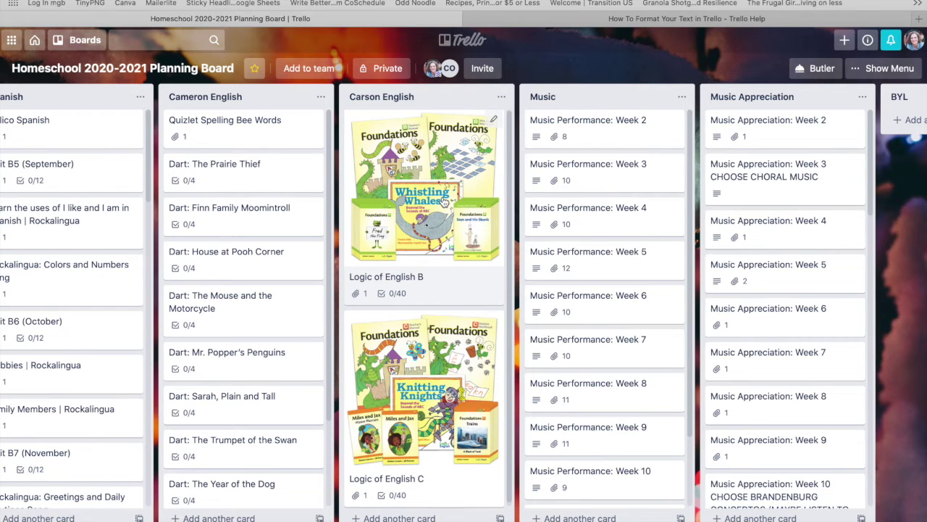
{"action": "scroll", "coordinate": [444, 201], "scroll_direction": "right", "scroll_amount": 5}
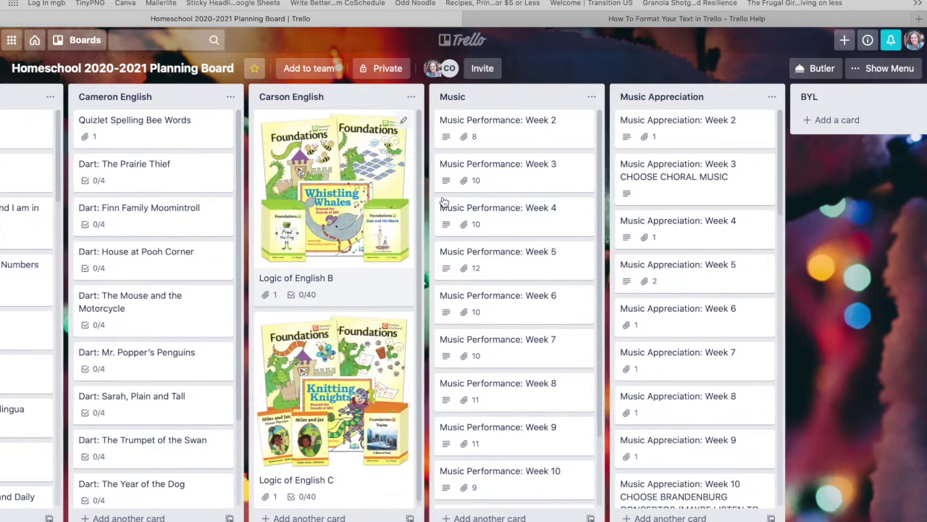
{"action": "scroll", "coordinate": [444, 202], "scroll_direction": "right", "scroll_amount": 2}
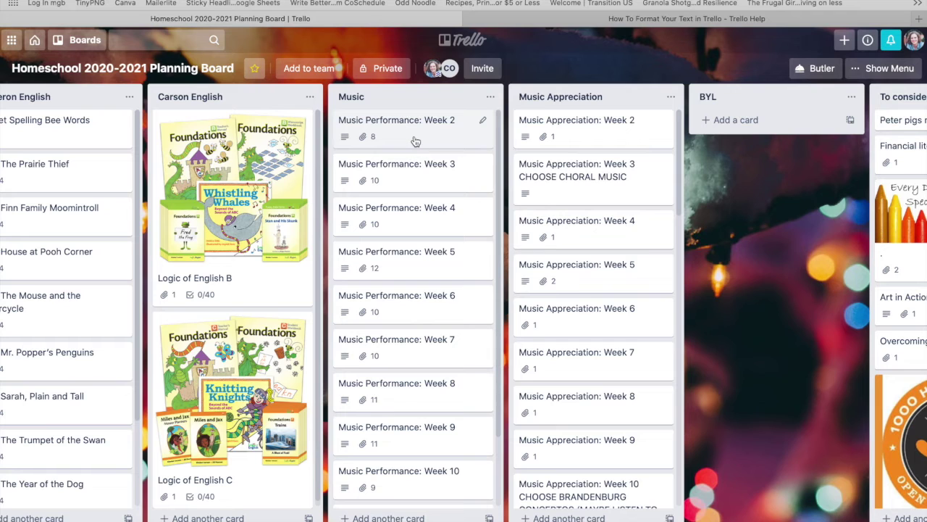
- Open the "Music Appreciation: Week 2" card, review its attached link, and close the card
{"action": "scroll", "coordinate": [415, 141], "scroll_direction": "right", "scroll_amount": 4}
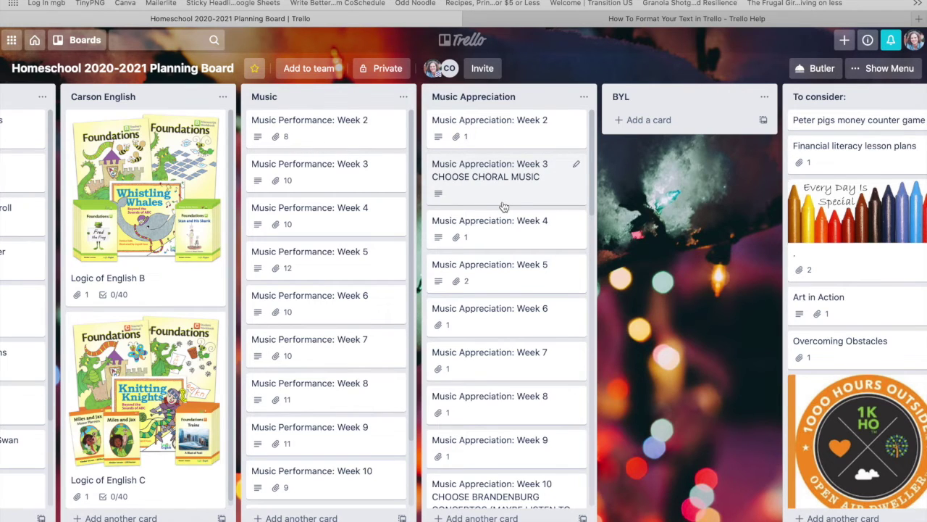
{"action": "scroll", "coordinate": [512, 207], "scroll_direction": "right", "scroll_amount": 2}
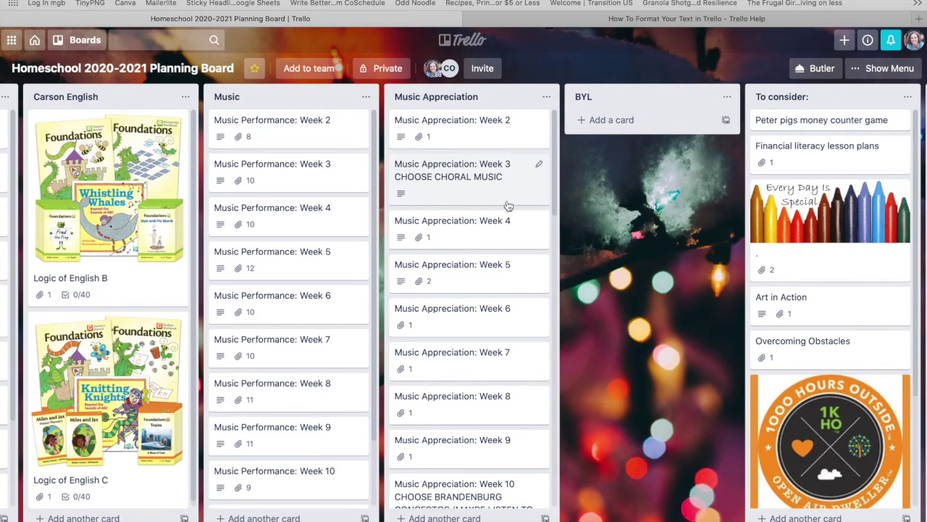
{"action": "left_click", "coordinate": [444, 137]}
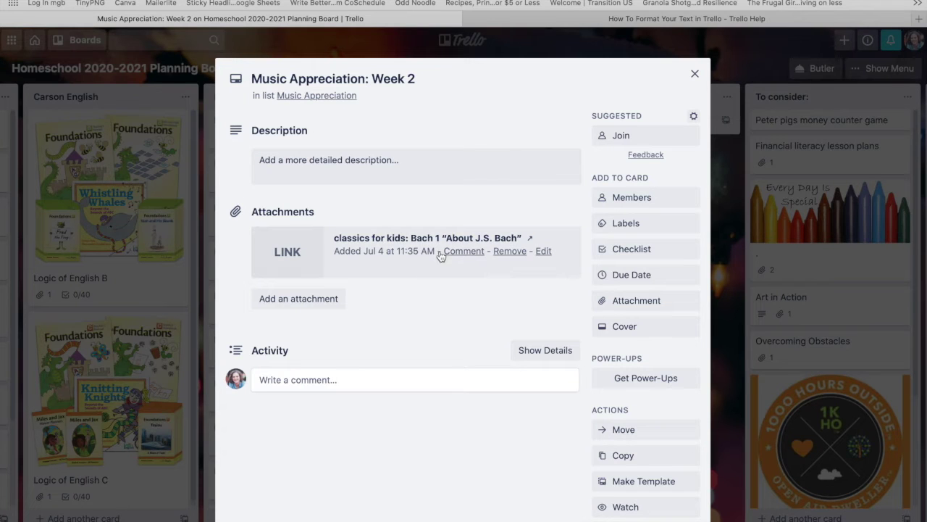
{"action": "left_click", "coordinate": [694, 74]}
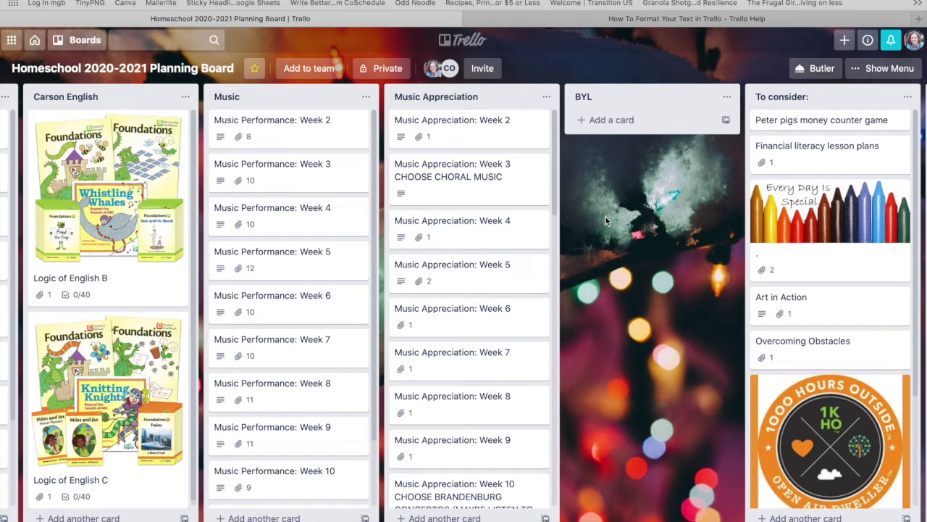
- Look past the BYL list and examine the ideas collected in the "To consider:" list
{"action": "scroll", "coordinate": [604, 215], "scroll_direction": "right", "scroll_amount": 5}
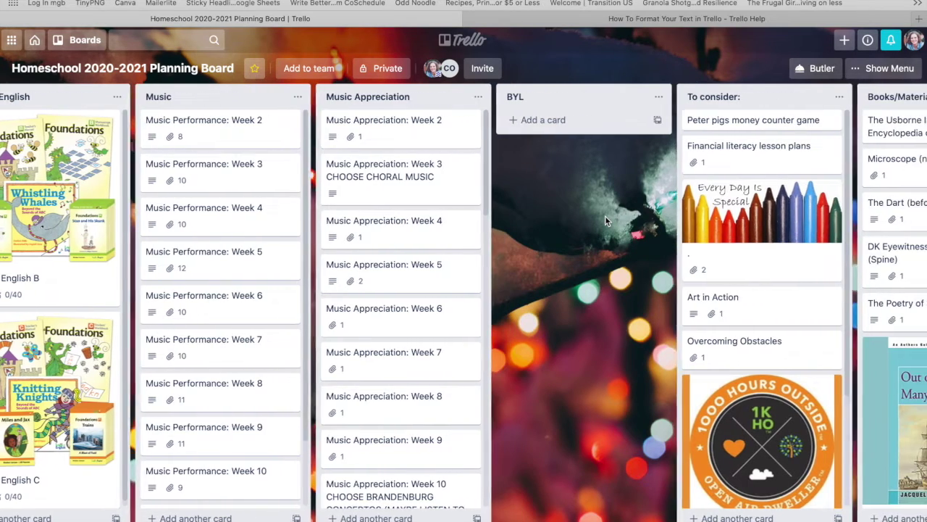
{"action": "scroll", "coordinate": [606, 221], "scroll_direction": "right", "scroll_amount": 4}
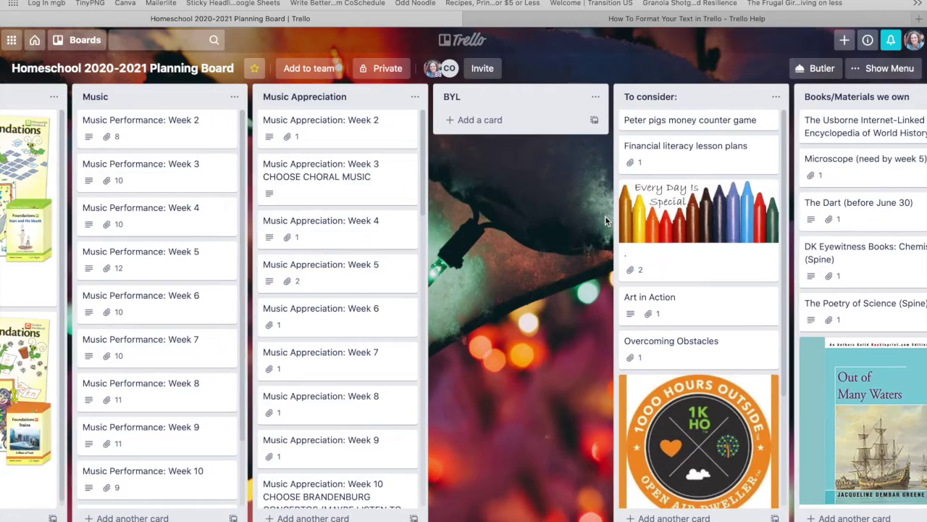
{"action": "scroll", "coordinate": [606, 220], "scroll_direction": "right", "scroll_amount": 9}
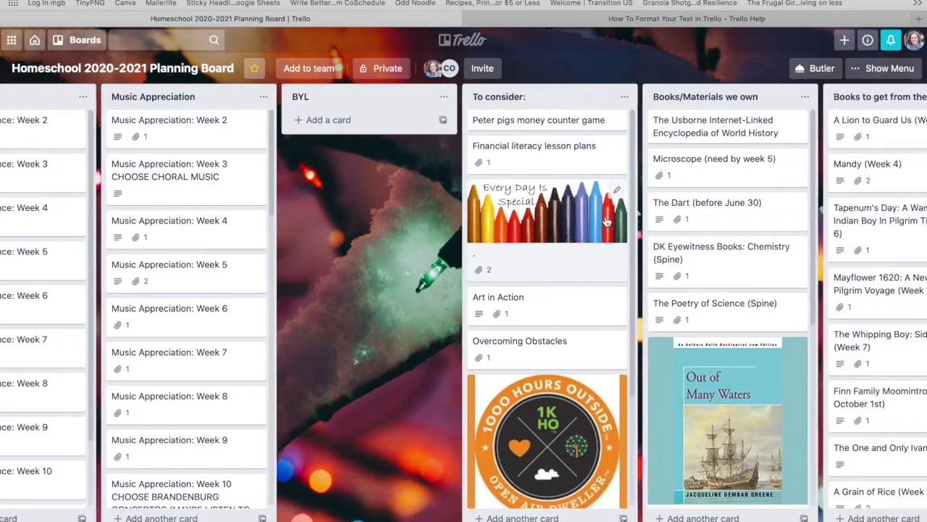
{"action": "scroll", "coordinate": [605, 219], "scroll_direction": "right", "scroll_amount": 4}
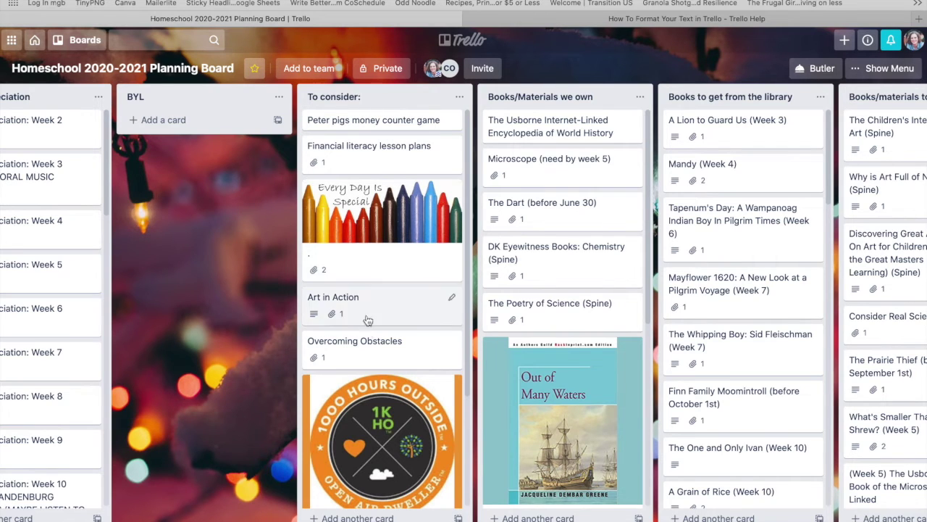
{"action": "scroll", "coordinate": [370, 392], "scroll_direction": "down", "scroll_amount": 3}
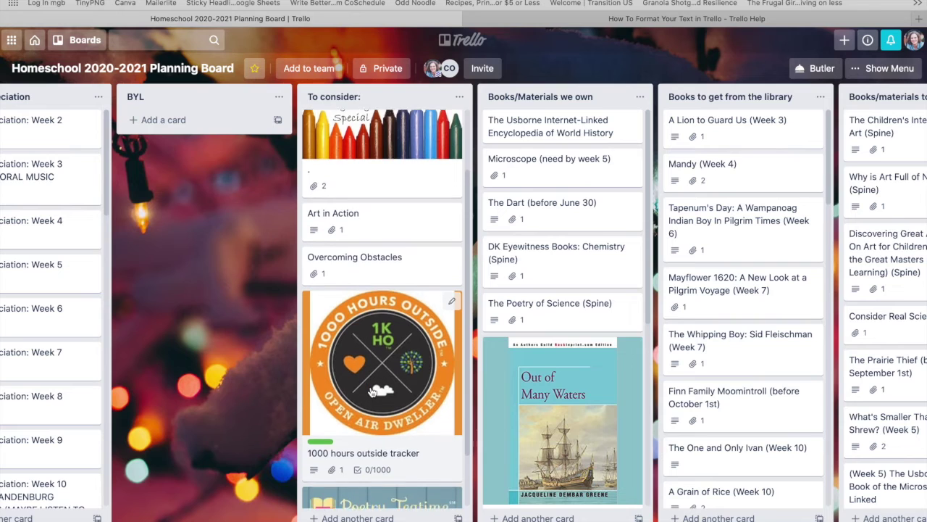
{"action": "scroll", "coordinate": [393, 385], "scroll_direction": "up", "scroll_amount": 3}
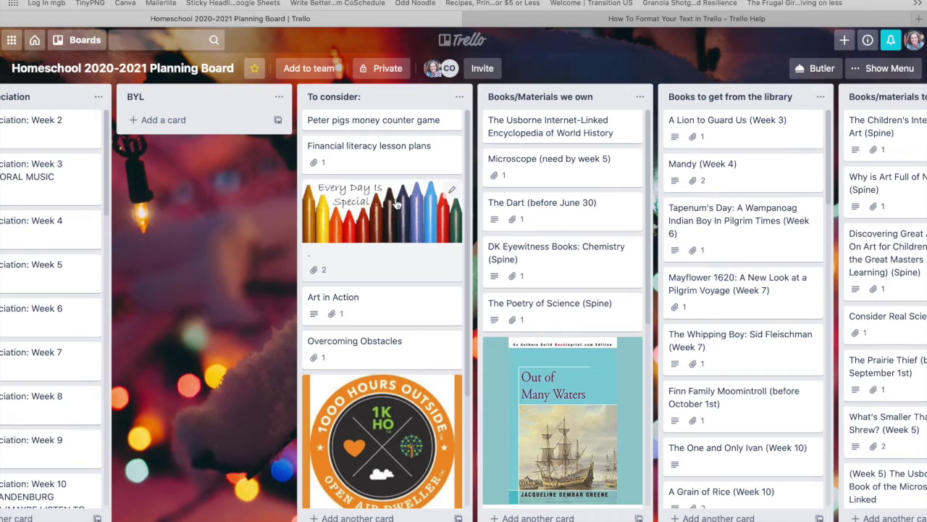
- Examine the lists of books and materials owned, to get from the library, and to purchase
{"action": "scroll", "coordinate": [507, 243], "scroll_direction": "right", "scroll_amount": 5}
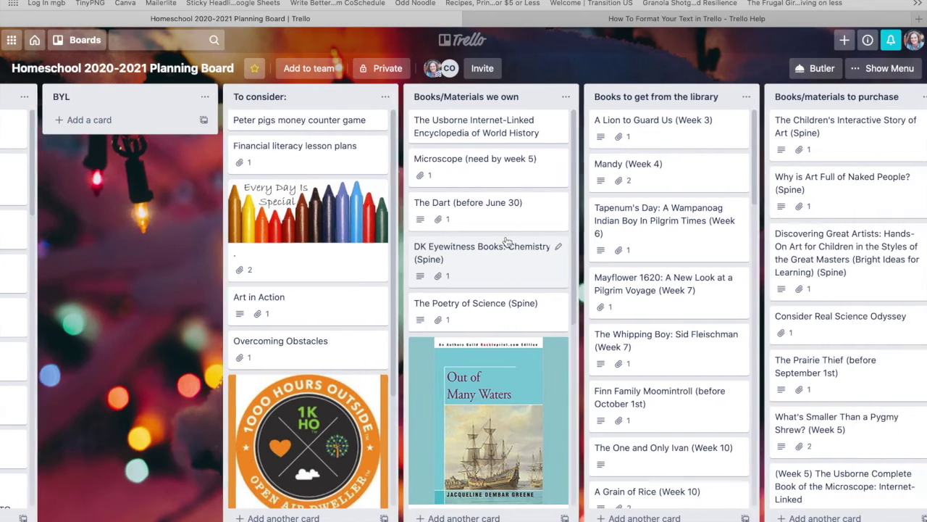
{"action": "scroll", "coordinate": [507, 243], "scroll_direction": "right", "scroll_amount": 4}
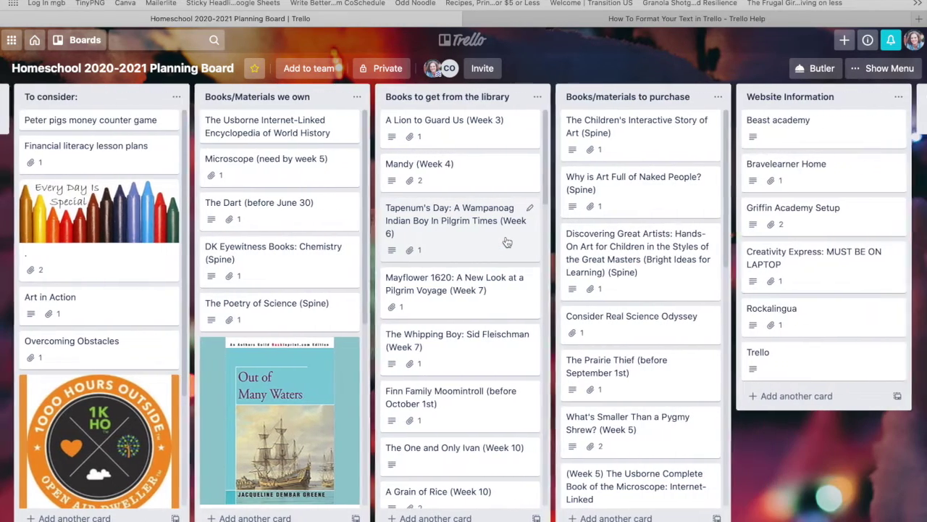
{"action": "scroll", "coordinate": [507, 242], "scroll_direction": "right", "scroll_amount": 2}
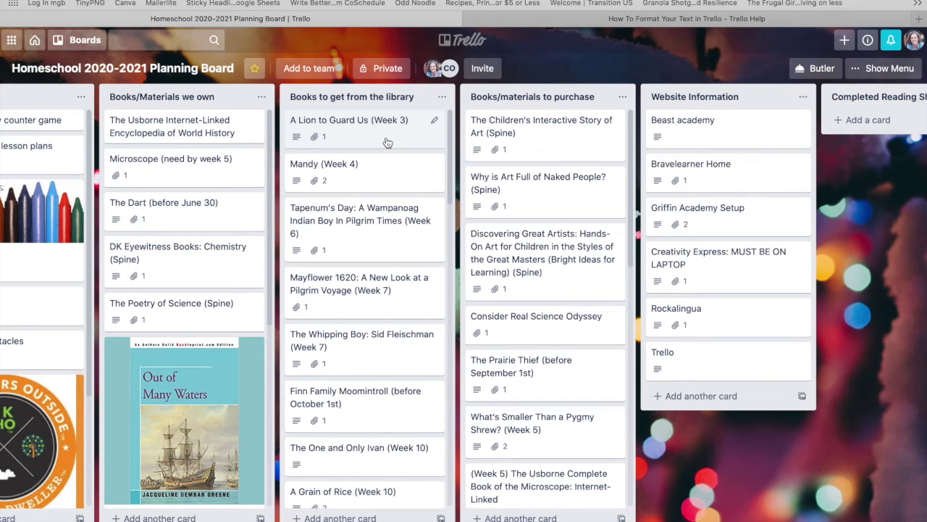
- Open the "Bravelearner Home" card in the Website Information list, review its login notes and account link, and close it
{"action": "scroll", "coordinate": [514, 137], "scroll_direction": "right", "scroll_amount": 3}
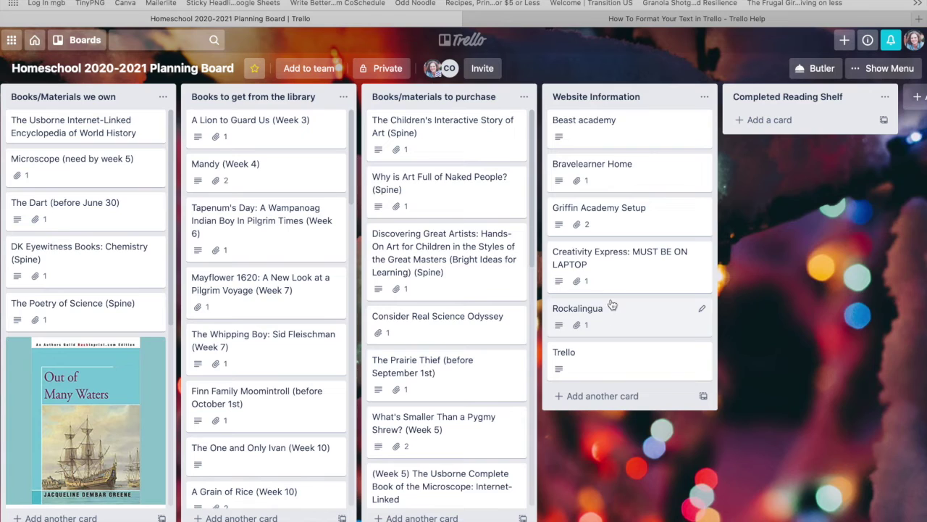
{"action": "left_click", "coordinate": [614, 168]}
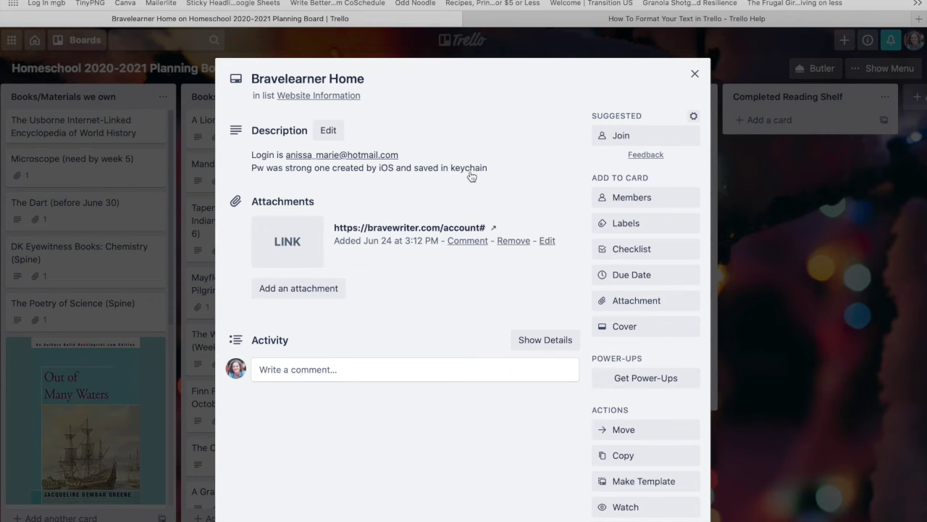
{"action": "left_click", "coordinate": [695, 75]}
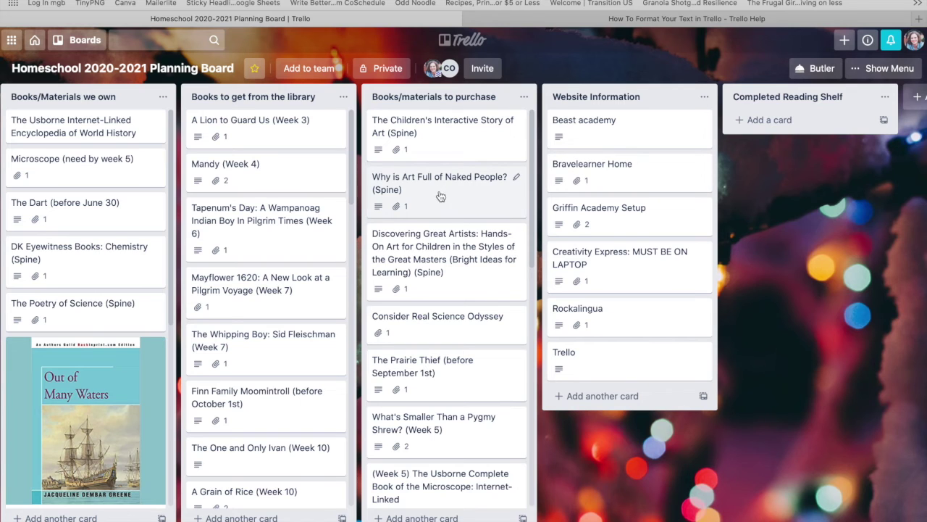
- Review the purchase notes on the "The Children's Interactive Story of Art (Spine)" card, close it, and return to the boards overview
{"action": "left_click", "coordinate": [447, 149]}
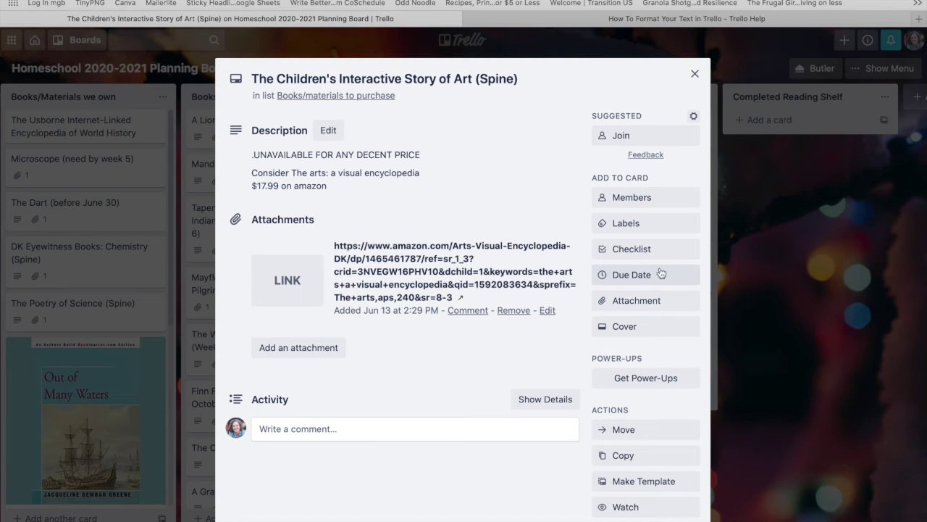
{"action": "left_click", "coordinate": [695, 74]}
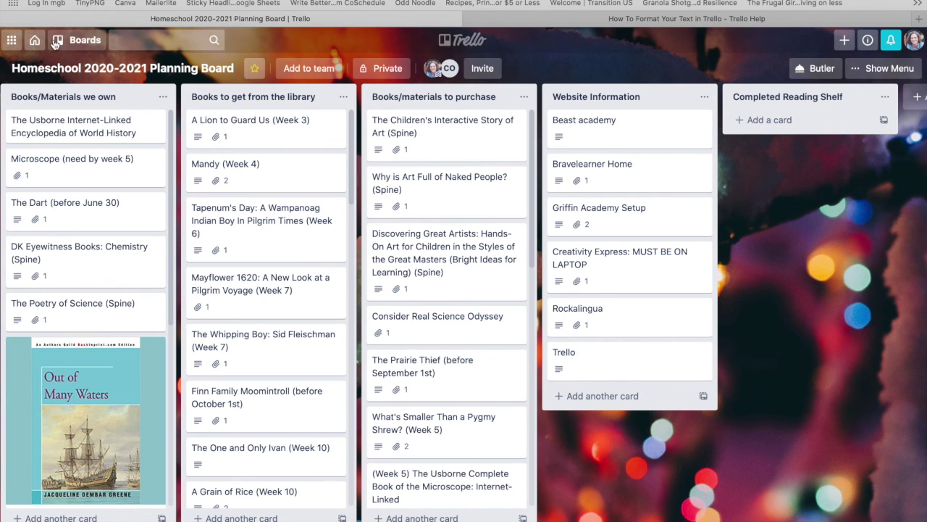
{"action": "left_click", "coordinate": [35, 41]}
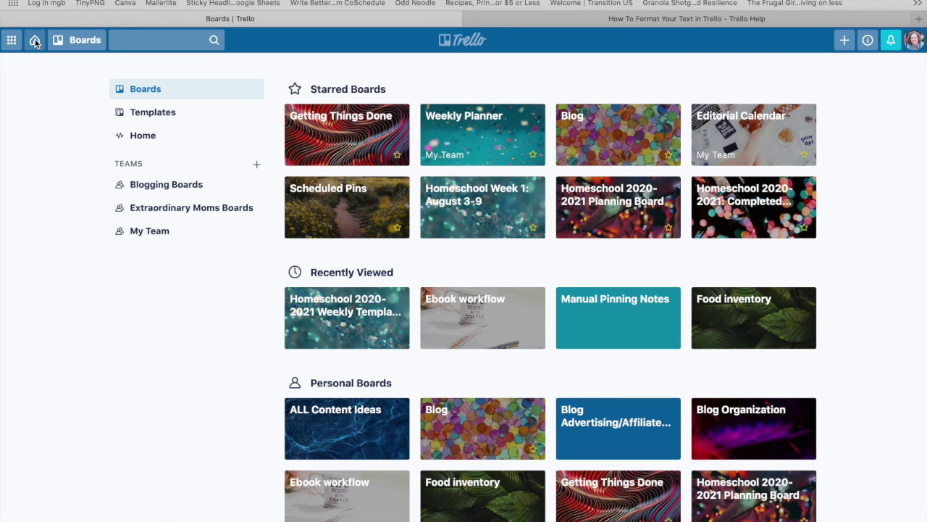